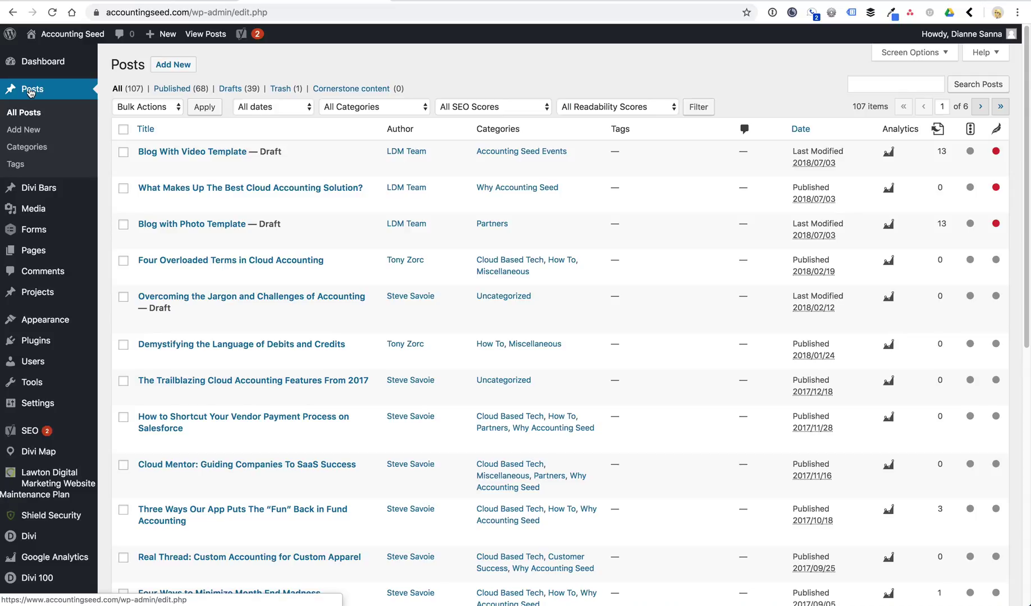
# Step: Create a new post using the Divi Builder and set its page layout to Fullwidth
pyautogui.click(24, 129)
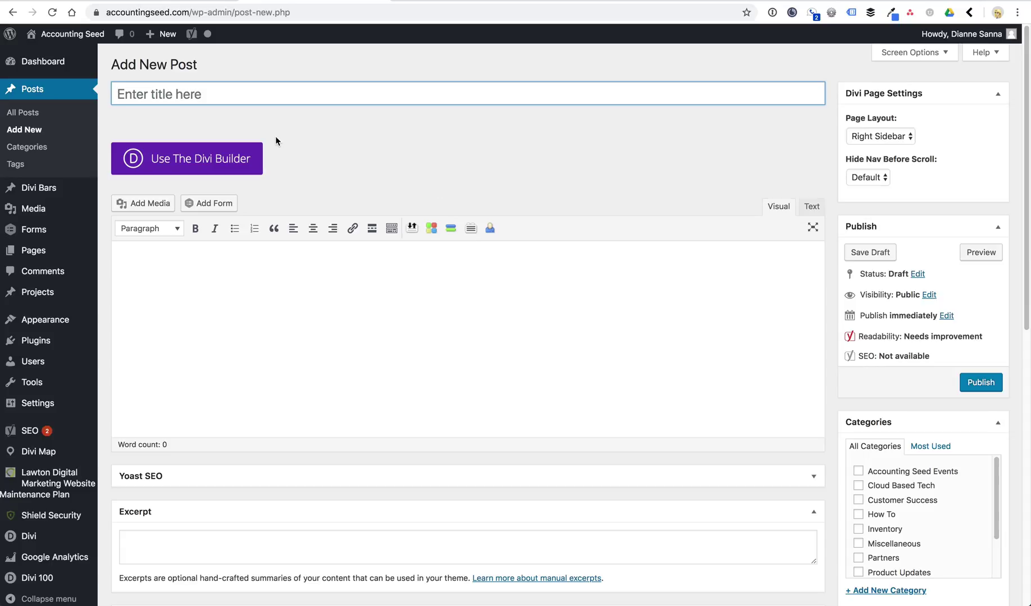
pyautogui.click(190, 162)
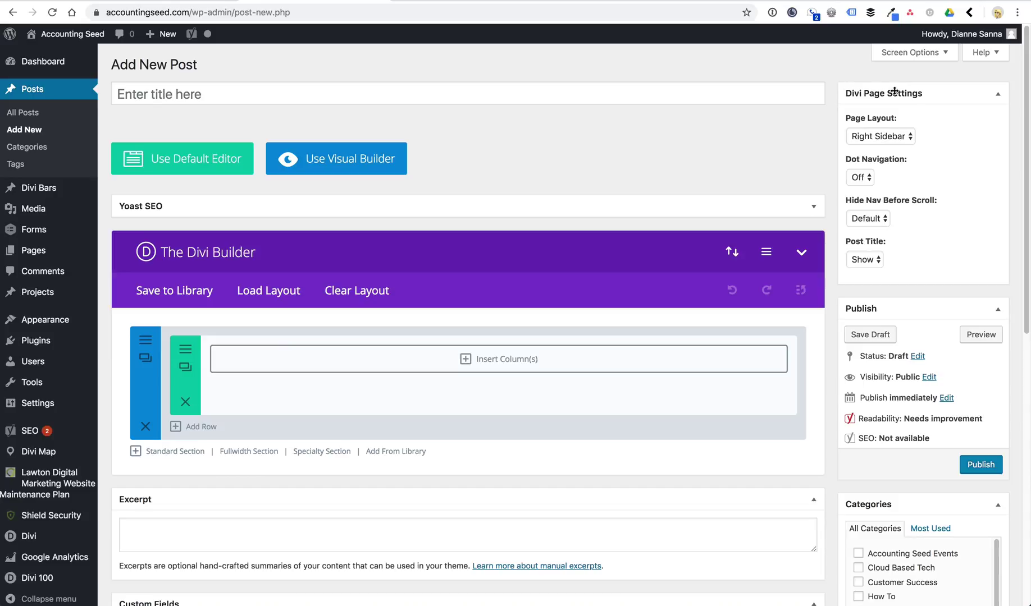
pyautogui.click(858, 139)
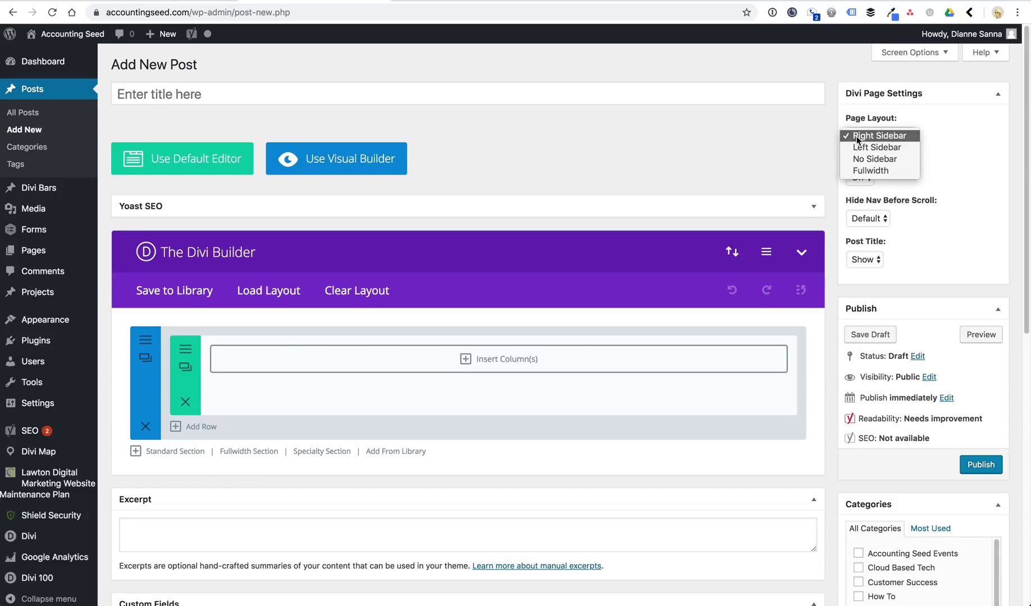
pyautogui.click(857, 174)
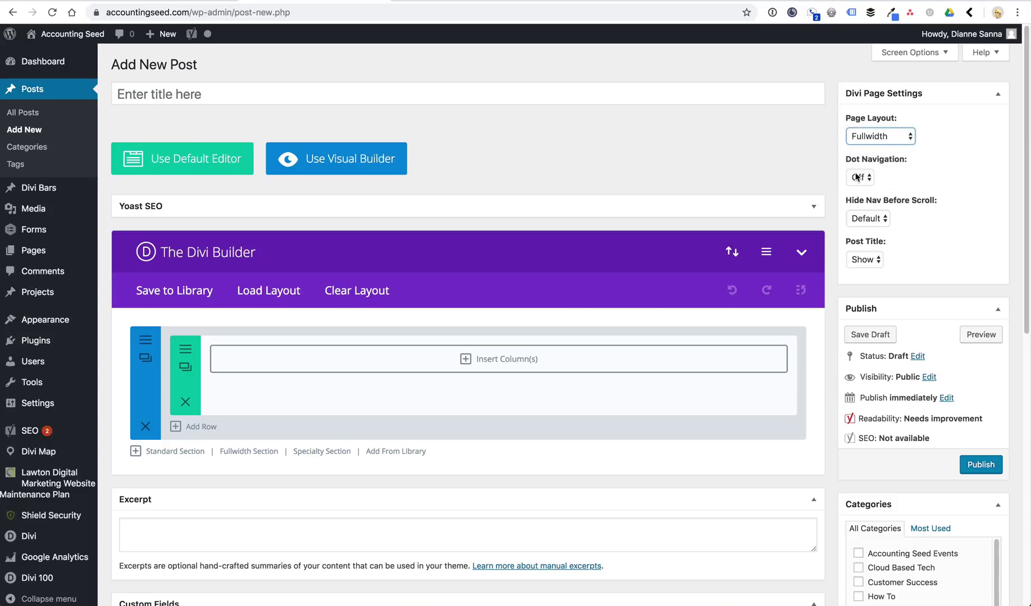
# Step: Title the post "Blog Post Title!" and load the saved layout Blog With Photo Template into it
pyautogui.click(346, 94)
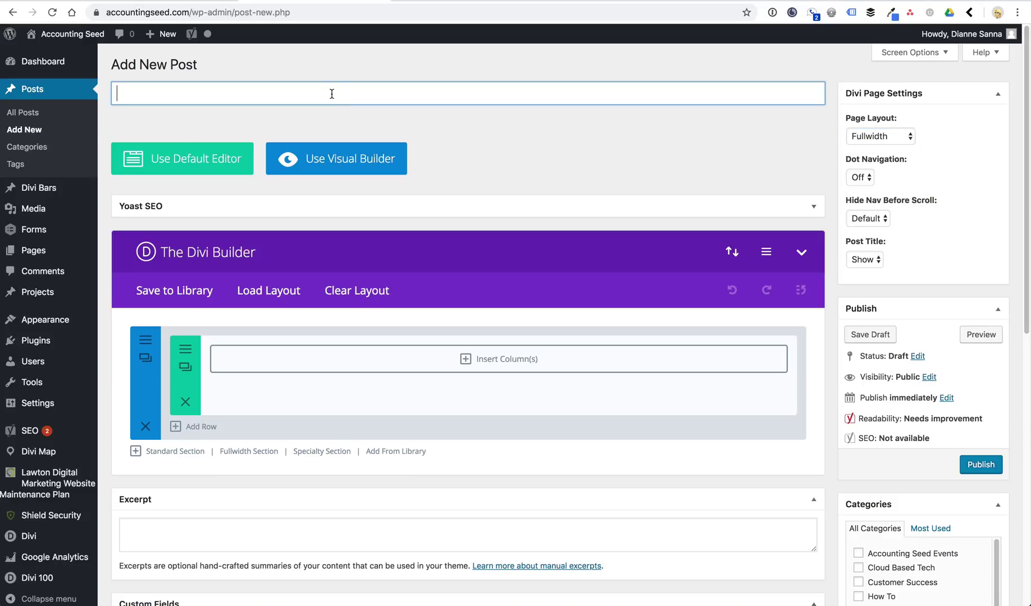
pyautogui.write('Blog Post Title!')
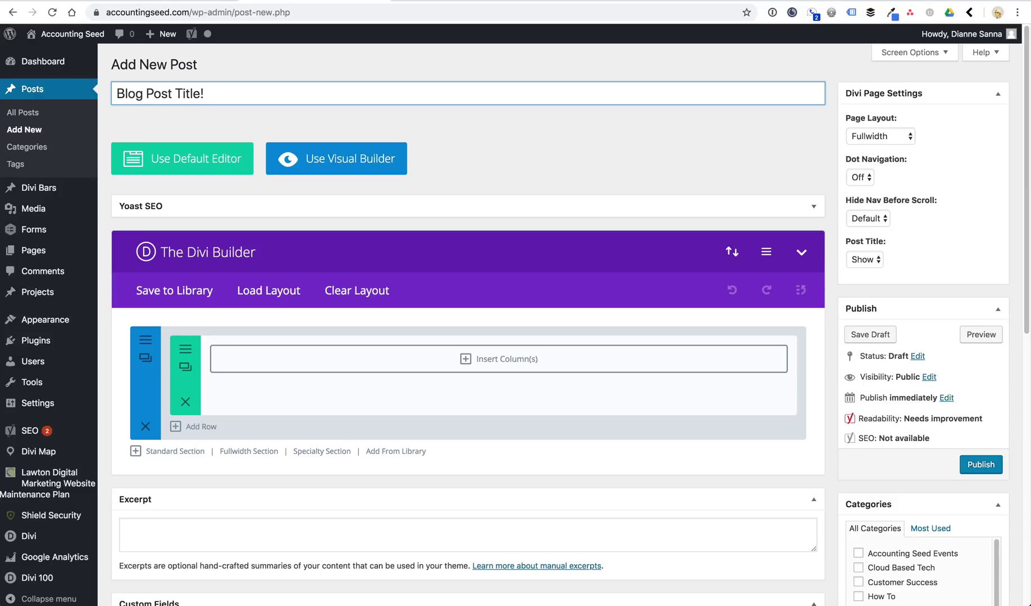
pyautogui.scroll(-1, 321, 96)
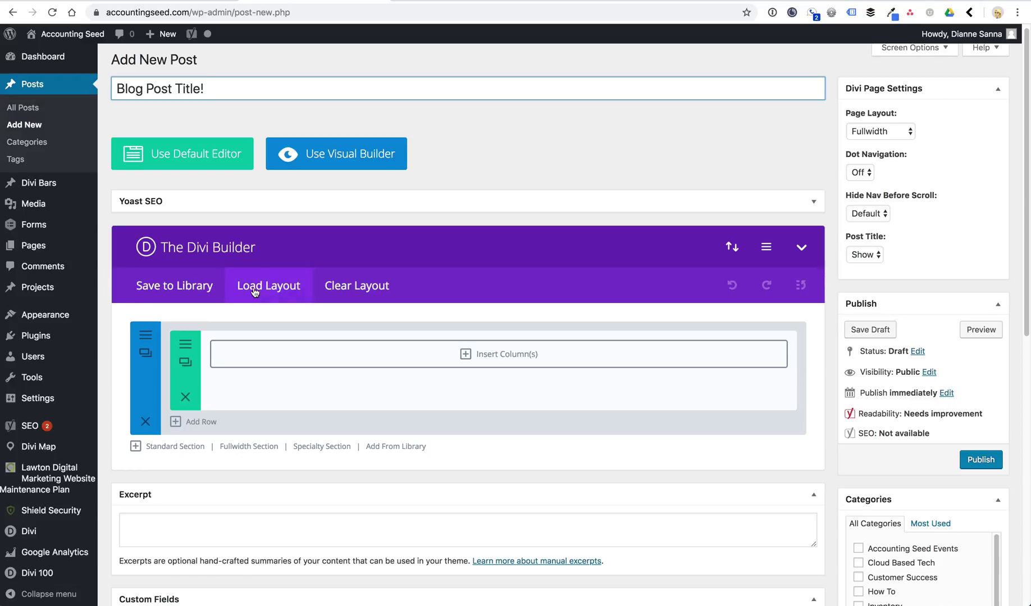
pyautogui.click(287, 293)
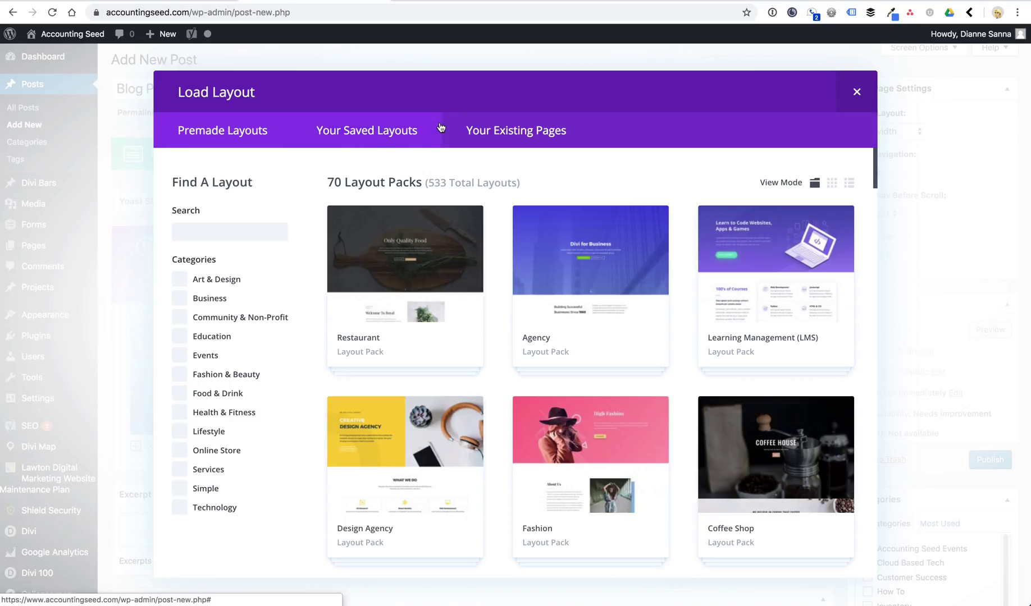
pyautogui.click(378, 134)
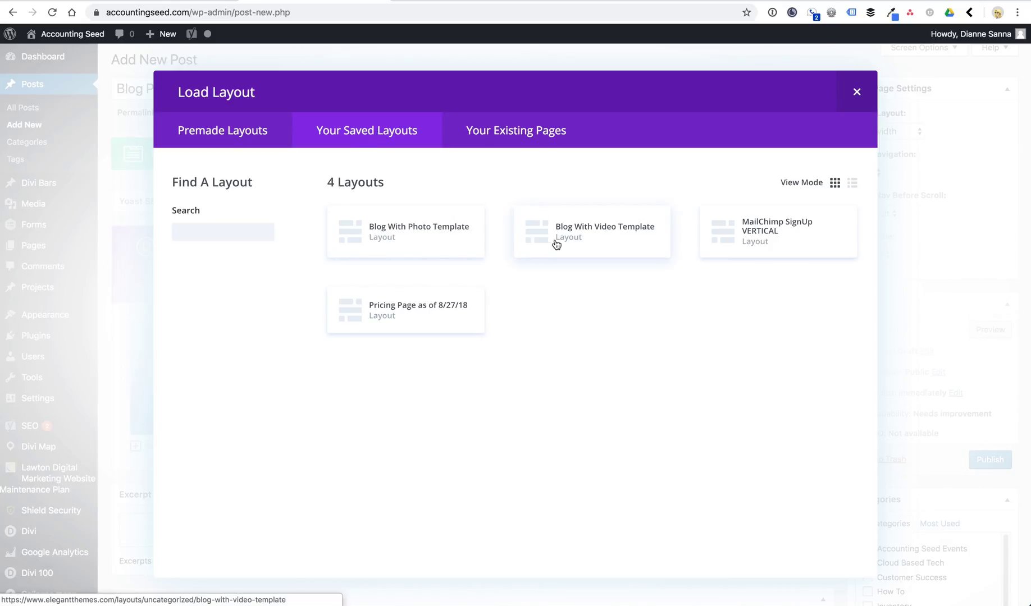
pyautogui.click(387, 249)
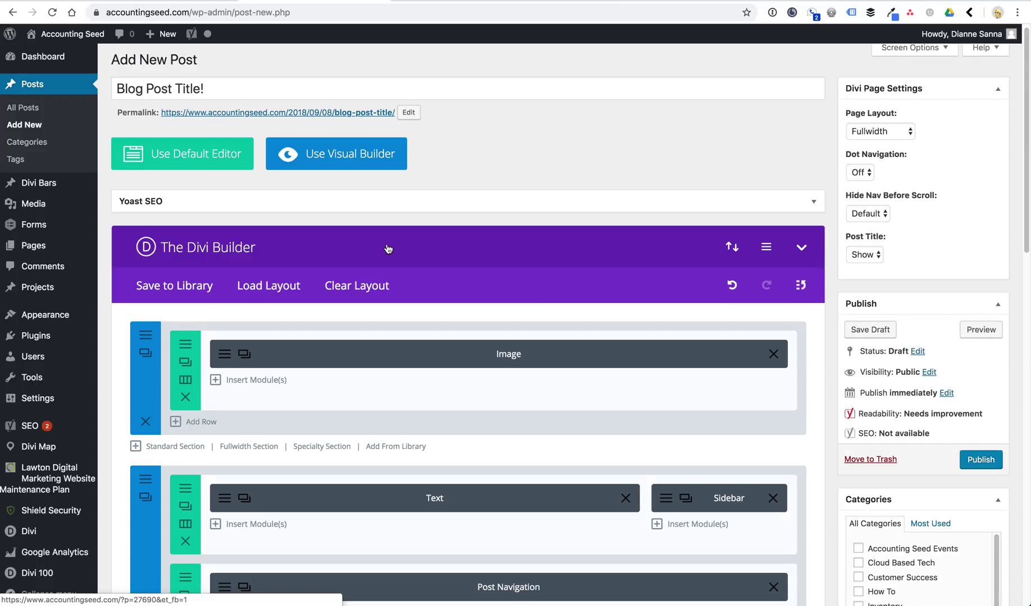
# Step: Look over the loaded modules, then preview the post and review the page down to the newsletter signup form
pyautogui.scroll(-5, 388, 249)
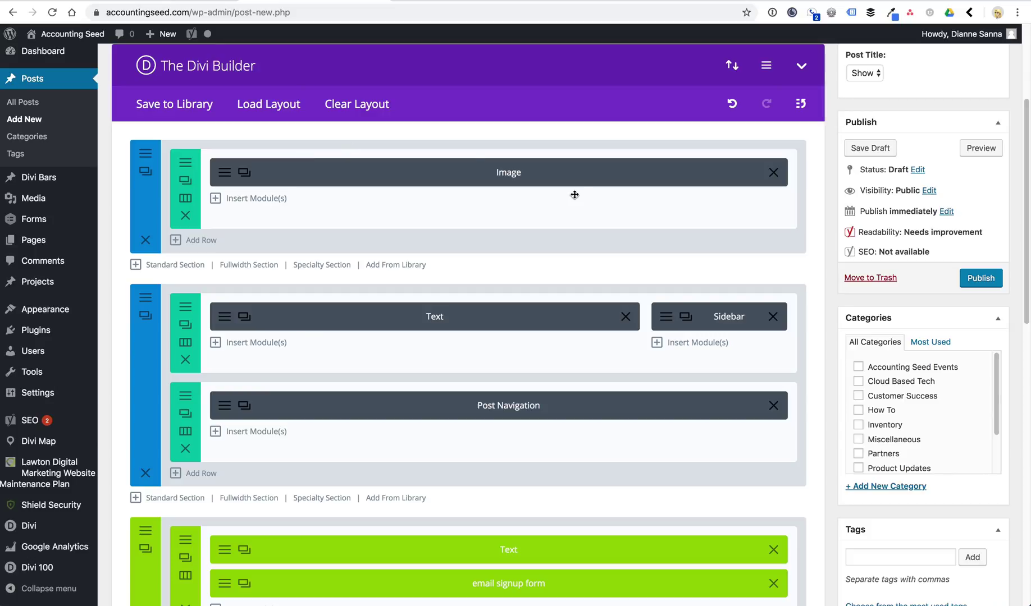
pyautogui.scroll(3, 575, 195)
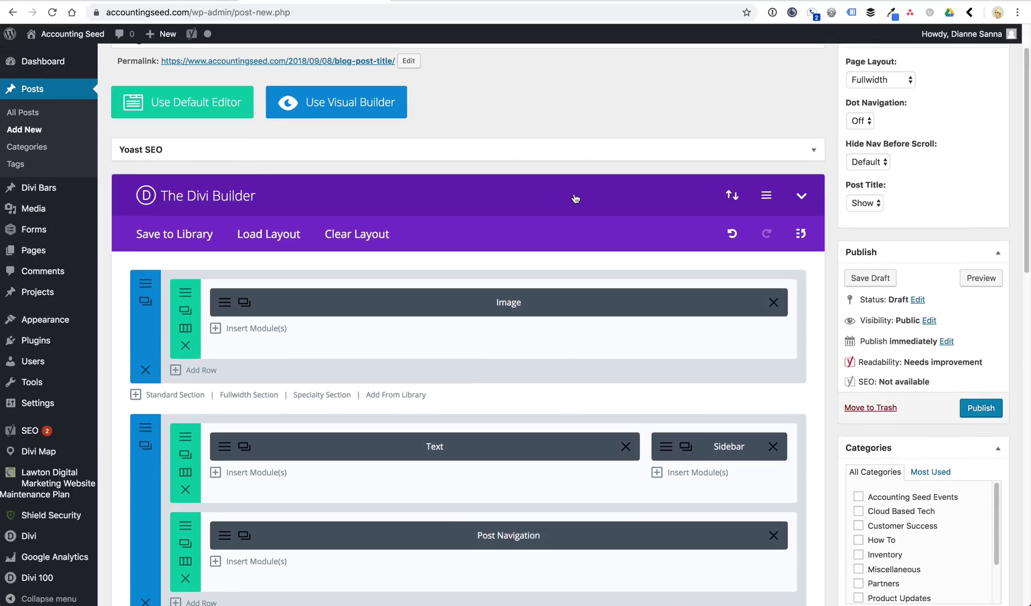
pyautogui.scroll(-3, 575, 195)
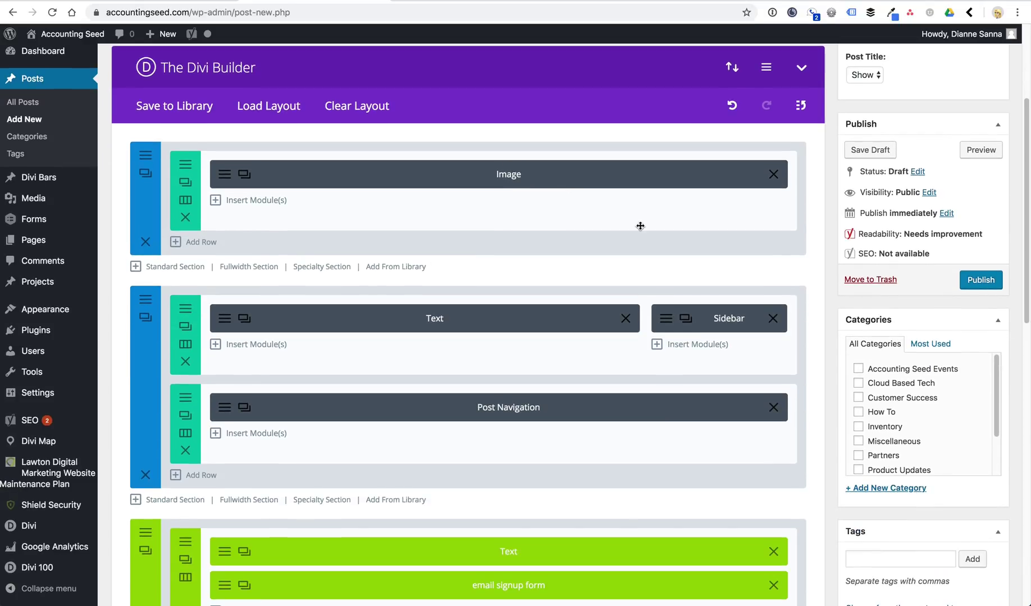
pyautogui.scroll(2, 640, 226)
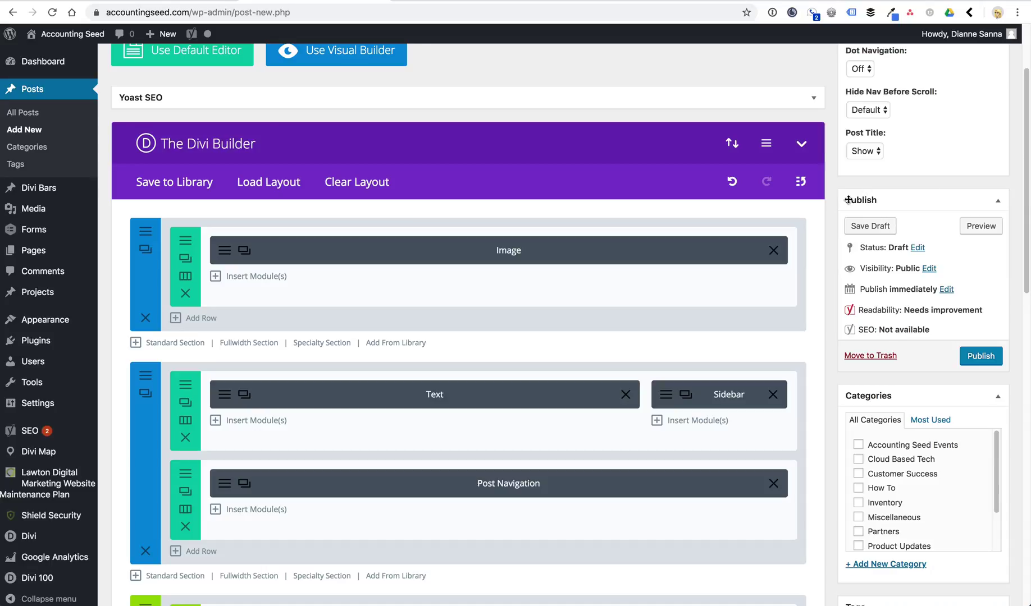
pyautogui.click(979, 229)
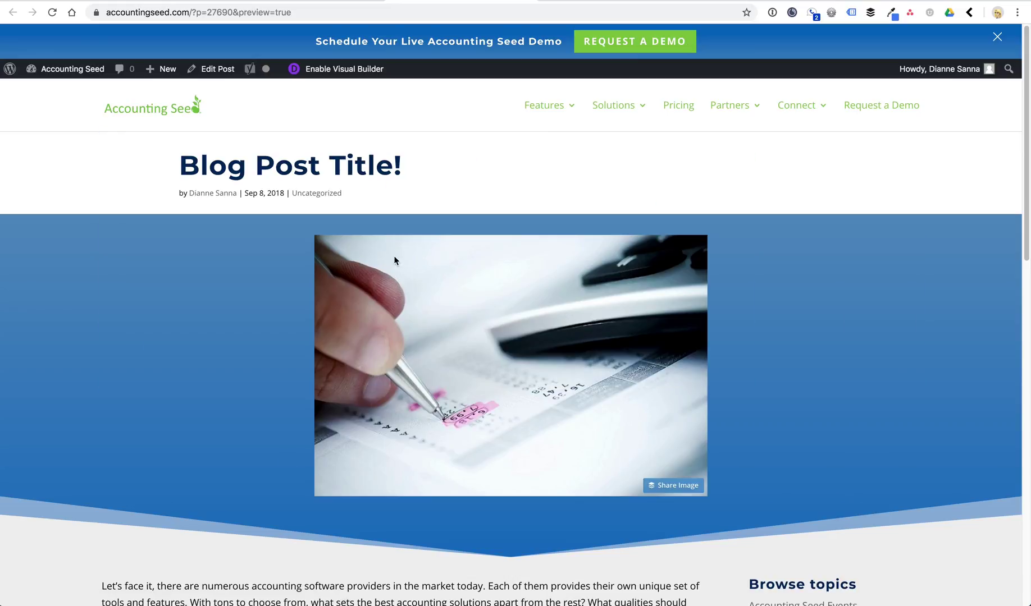
pyautogui.scroll(-6, 495, 371)
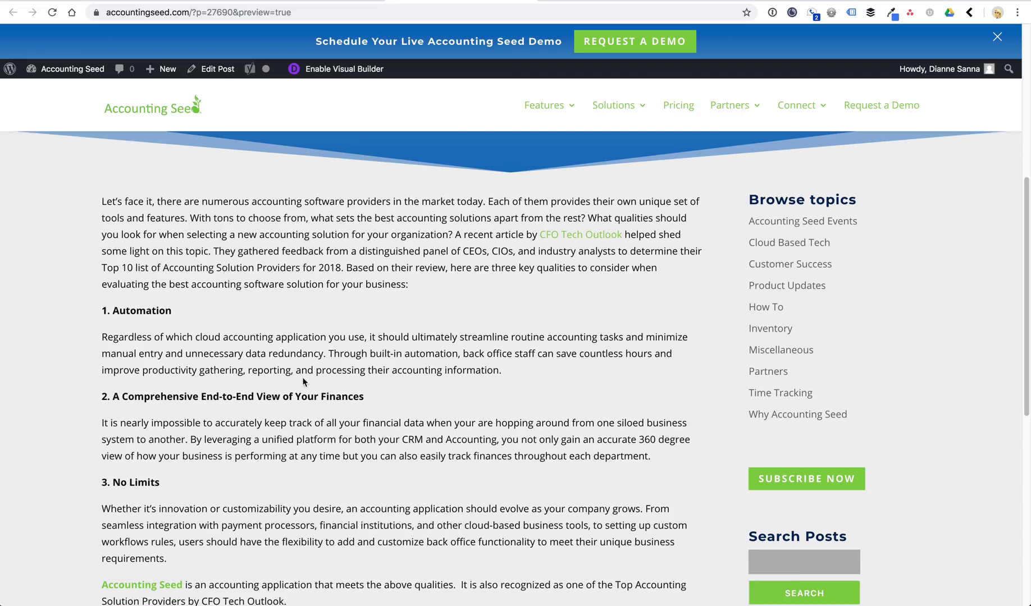
pyautogui.scroll(-6, 386, 491)
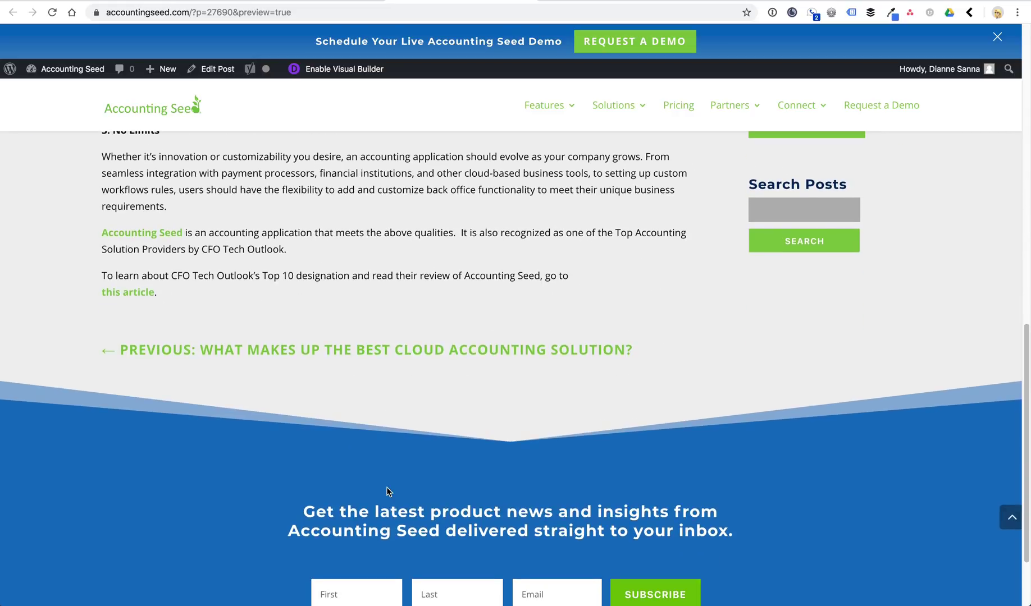
pyautogui.scroll(-1, 386, 487)
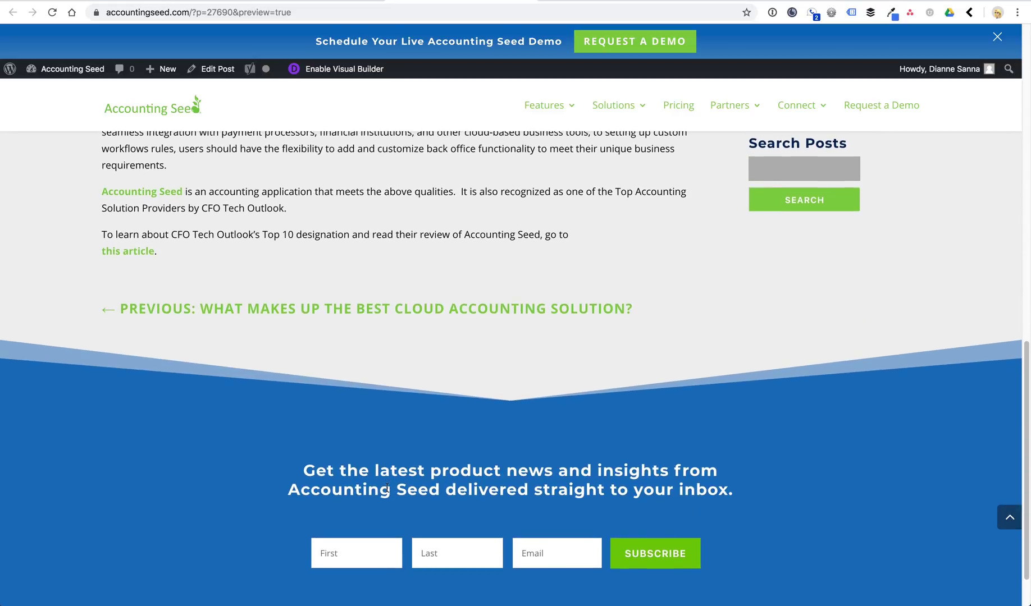
pyautogui.scroll(15, 386, 487)
pyautogui.moveTo(250, 70)
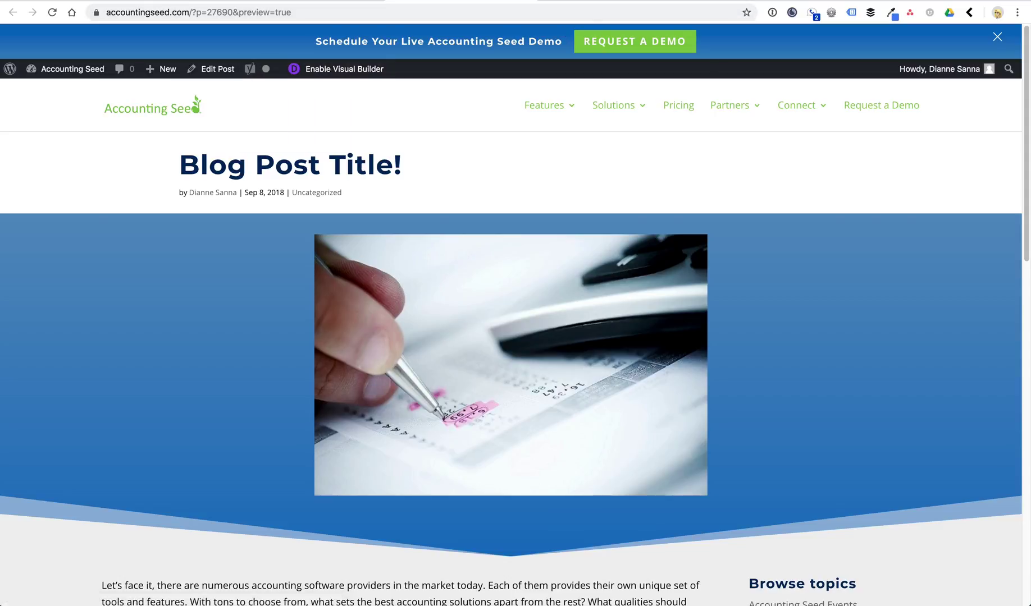
# Step: Return to the post editor and open the image chooser for the Image module in the first section
pyautogui.click(726, 104)
pyautogui.hotkey('ctrl', 'Tab')
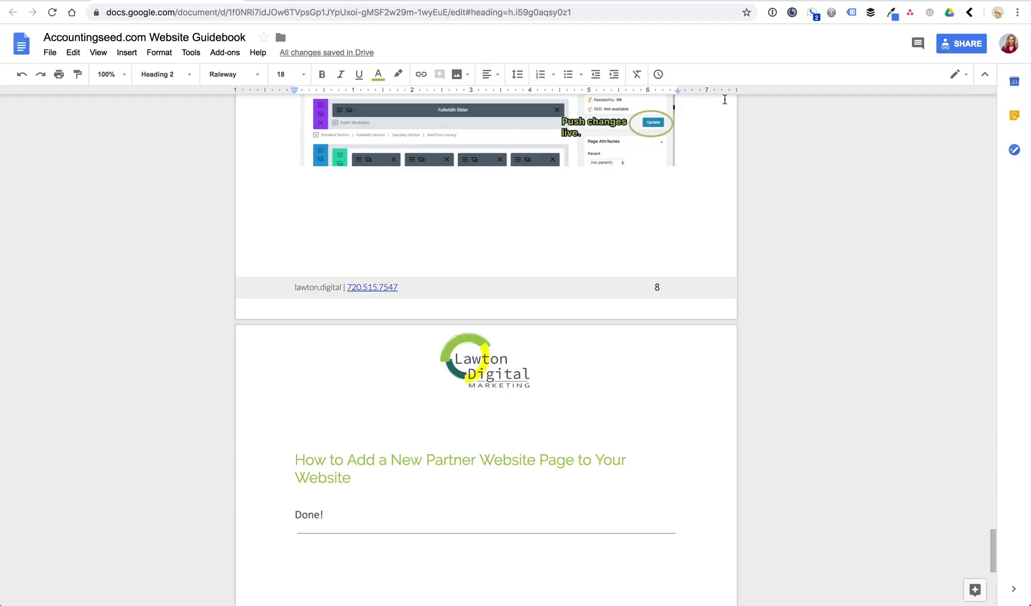
pyautogui.hotkey('ctrl', 'Tab')
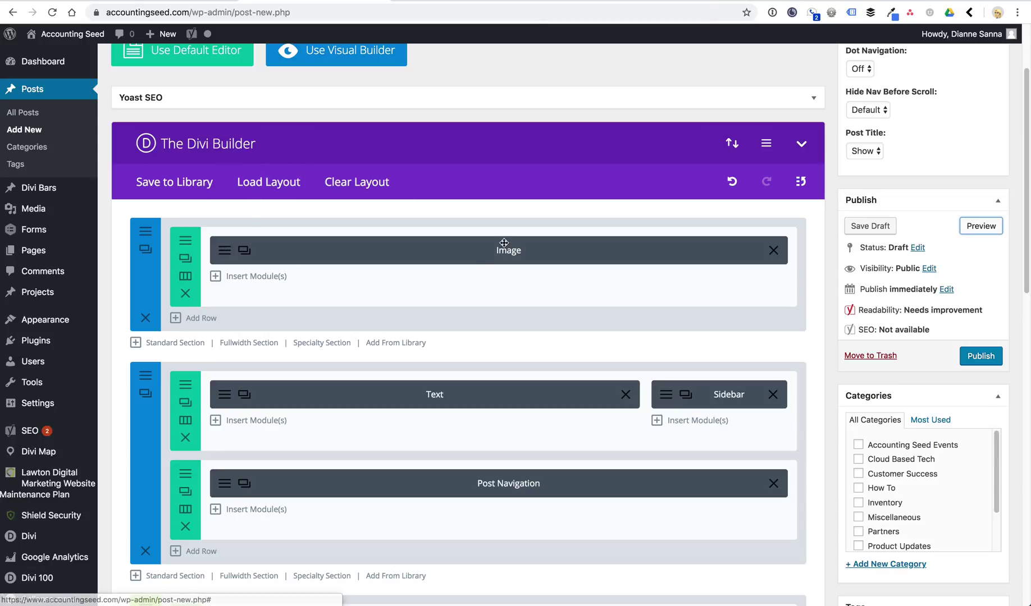
pyautogui.click(223, 251)
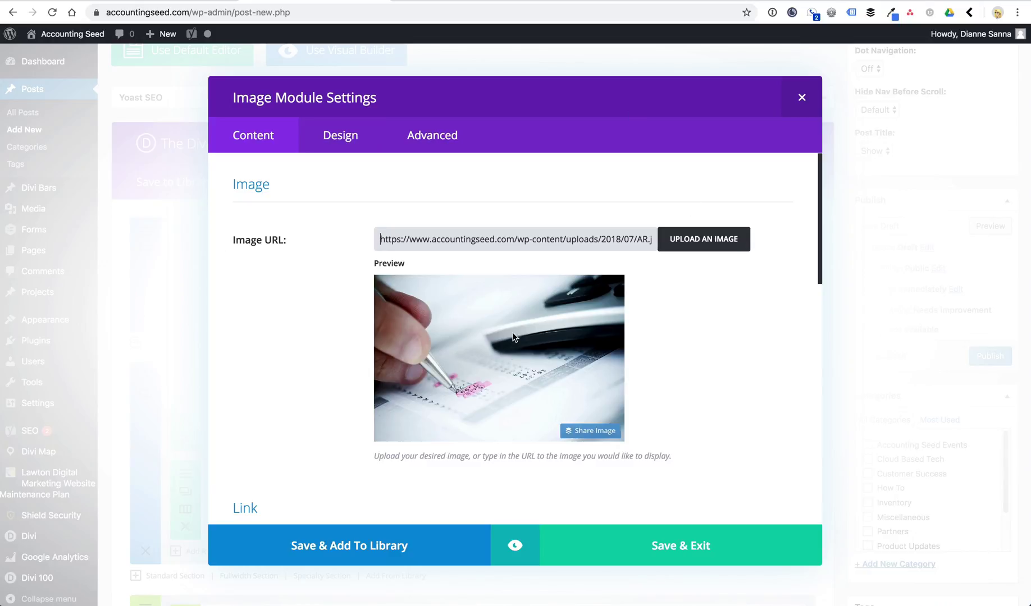
pyautogui.click(507, 357)
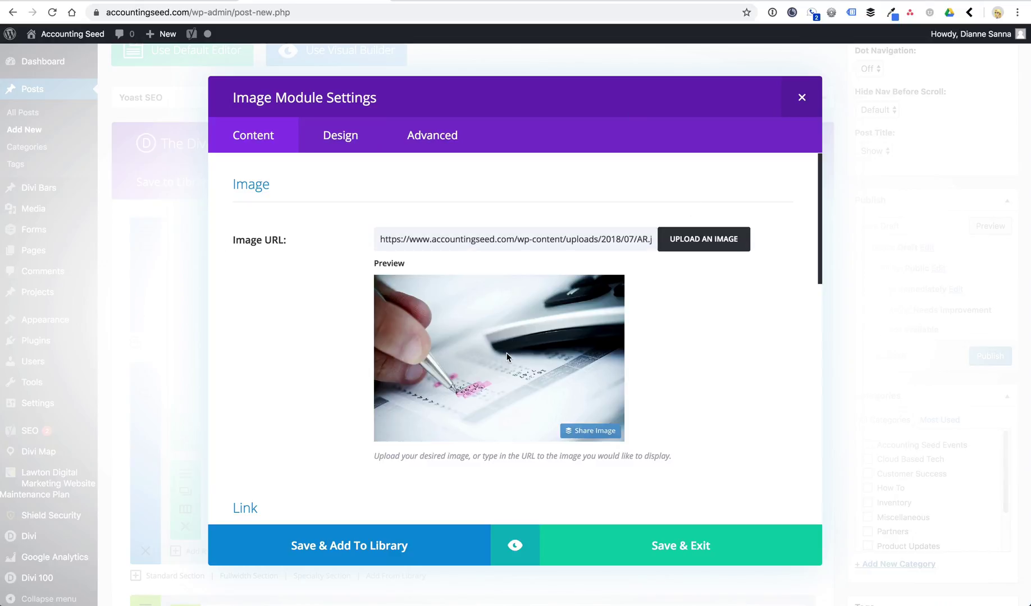
pyautogui.click(718, 246)
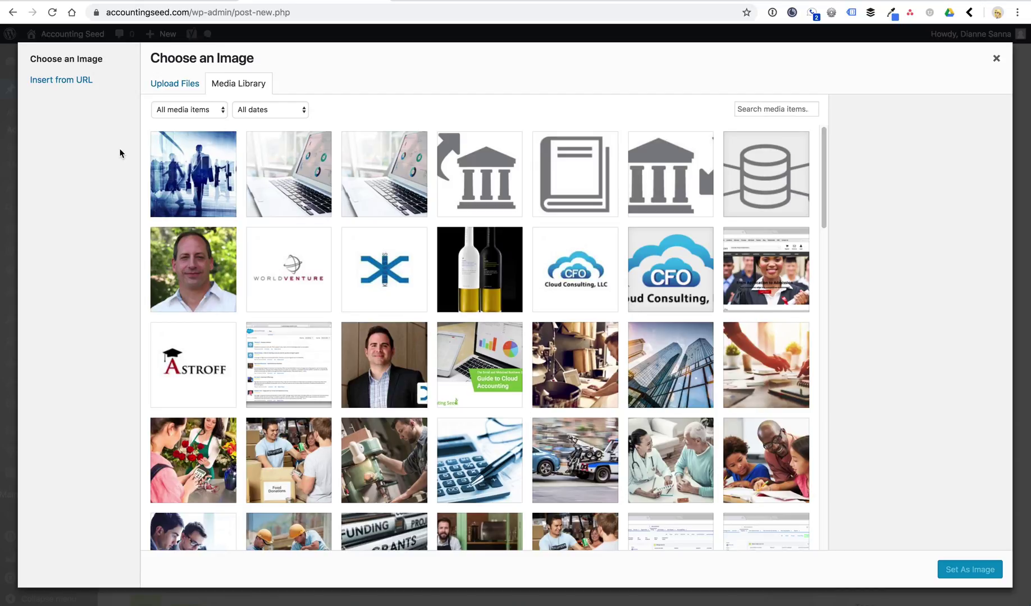
pyautogui.click(160, 89)
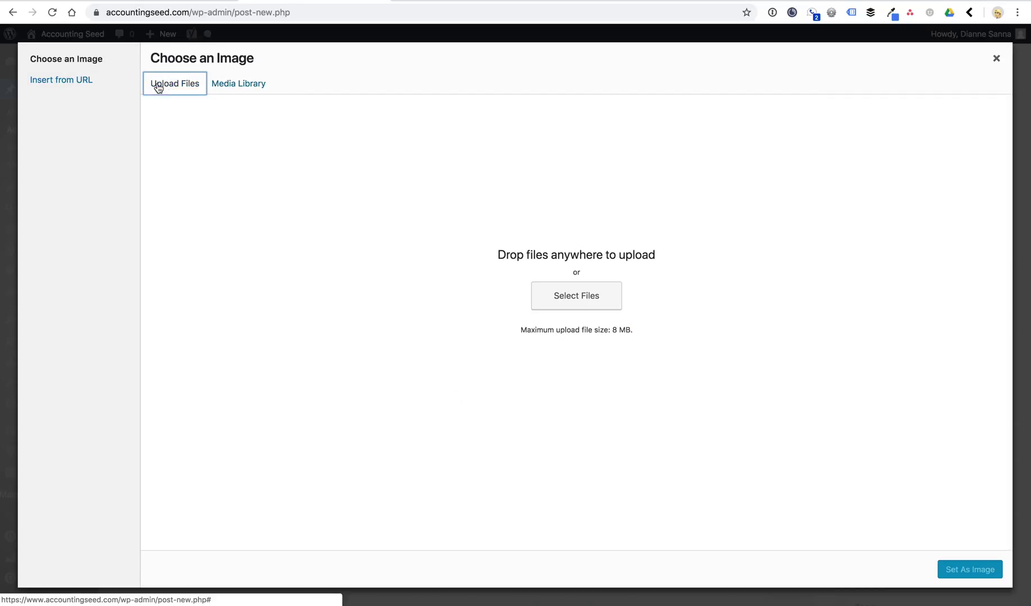
pyautogui.click(589, 291)
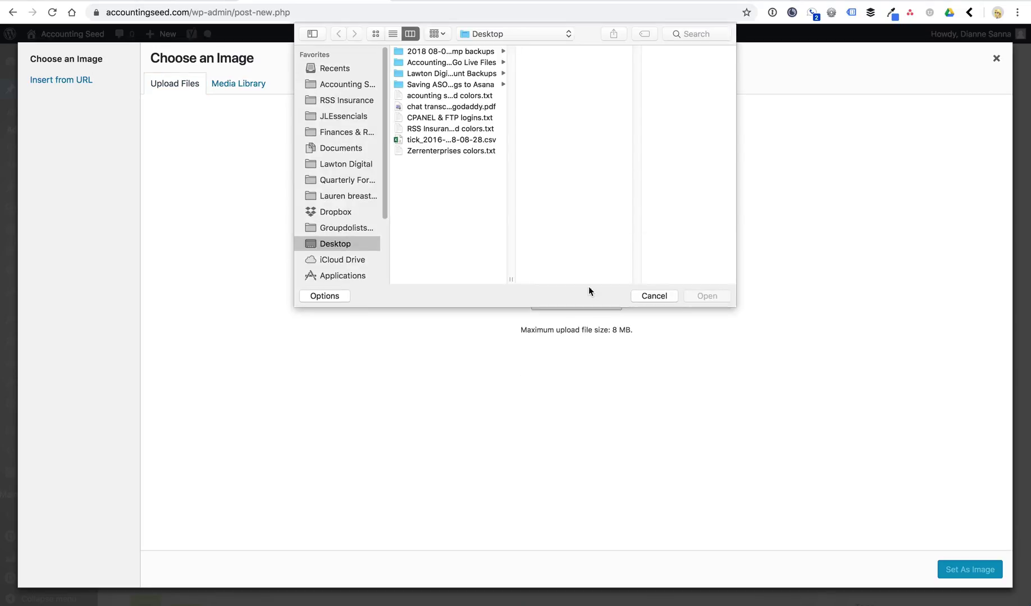
pyautogui.click(657, 296)
pyautogui.click(251, 87)
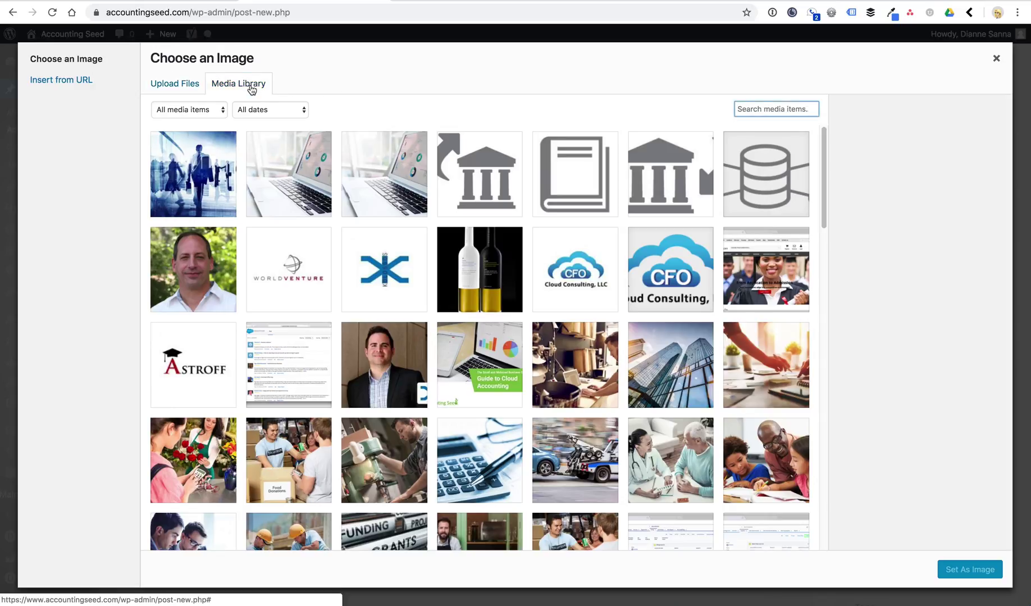
# Step: Set peoplecity.jpg from the media library as the module's image and save the Image module
pyautogui.click(200, 161)
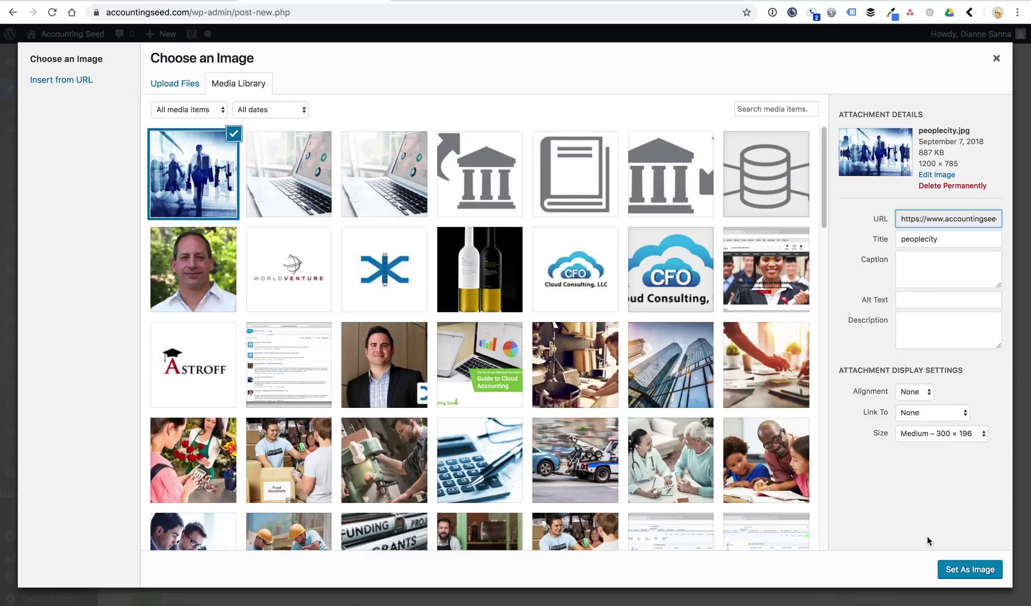
pyautogui.click(962, 571)
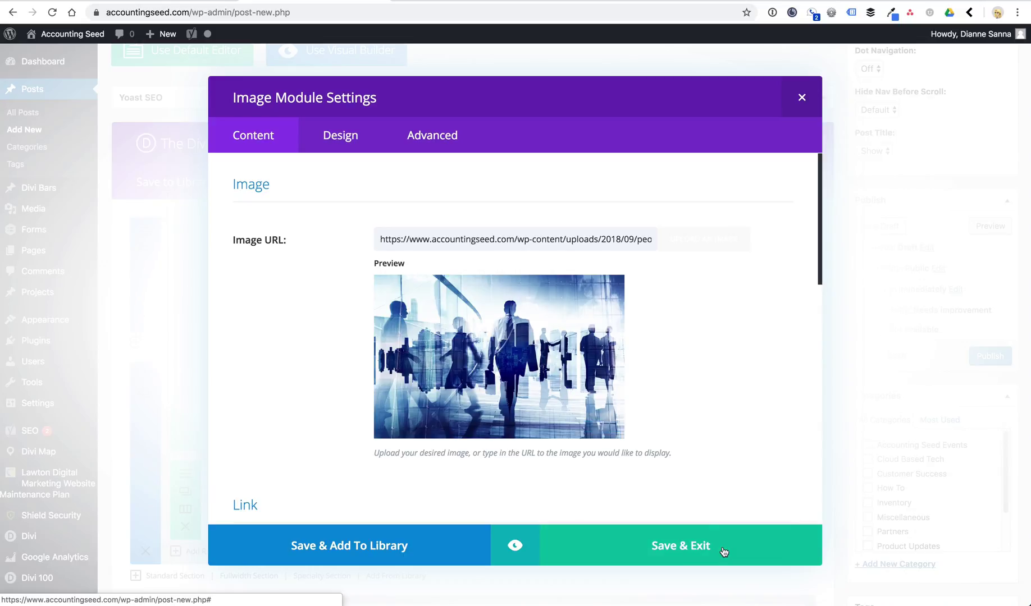
pyautogui.click(663, 557)
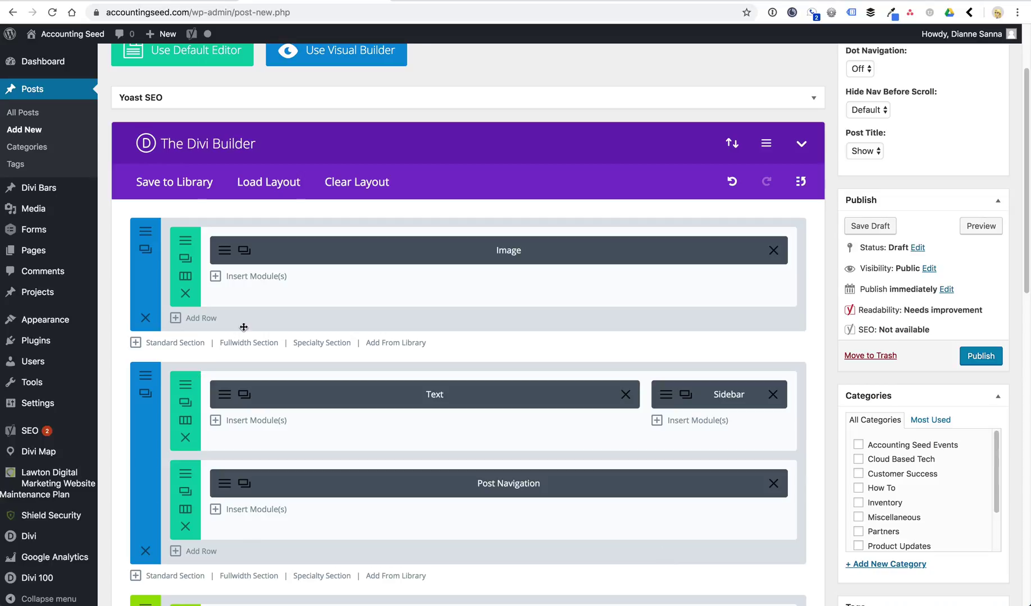
# Step: Replace all content of the Text module beside the Sidebar with "Type your blog post here!"
pyautogui.click(225, 398)
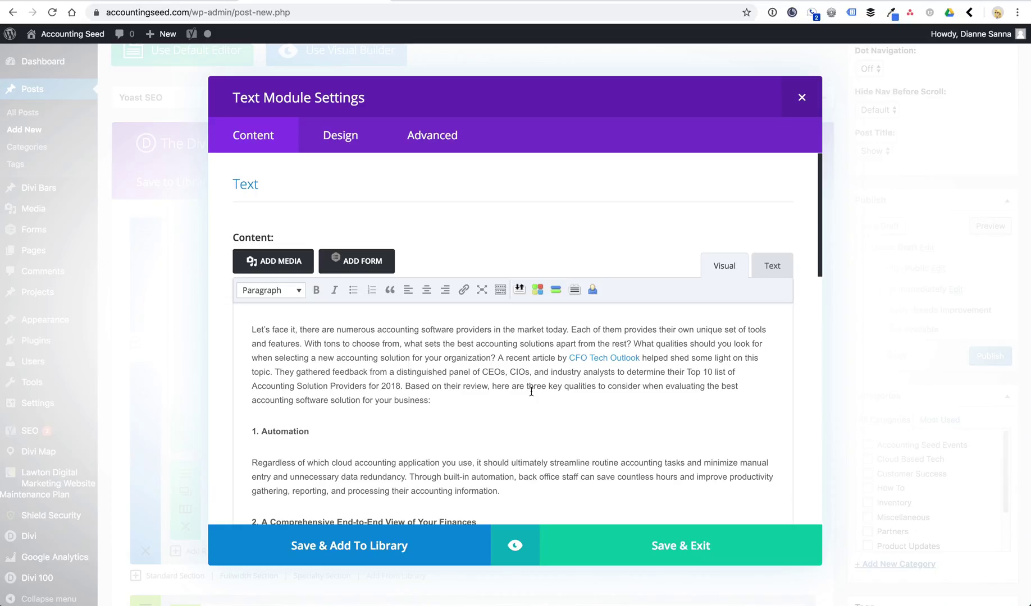
pyautogui.press('super+a')
pyautogui.hotkey('ctrl', 'c')
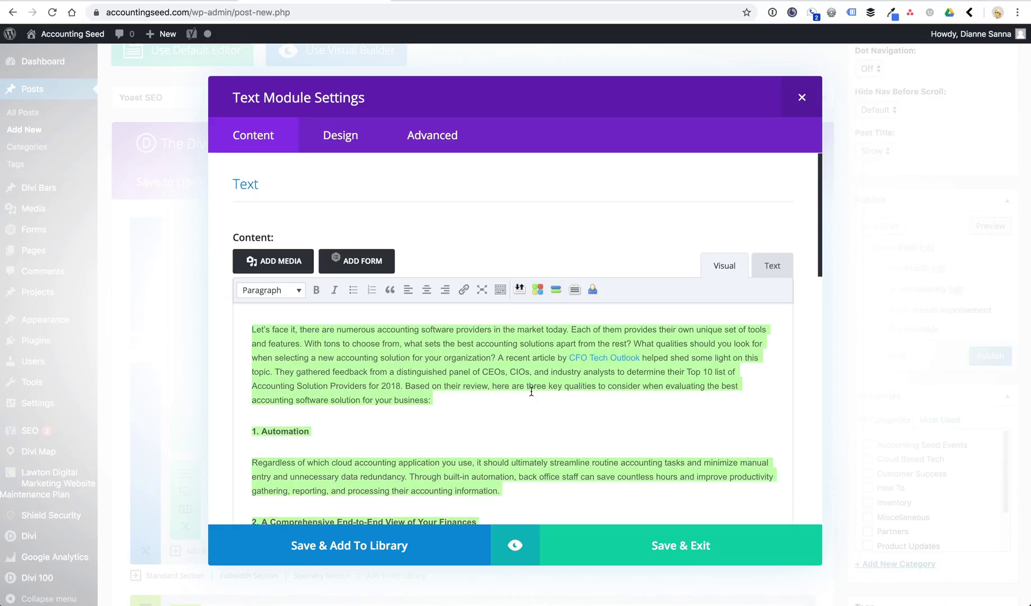
pyautogui.press('BackSpace')
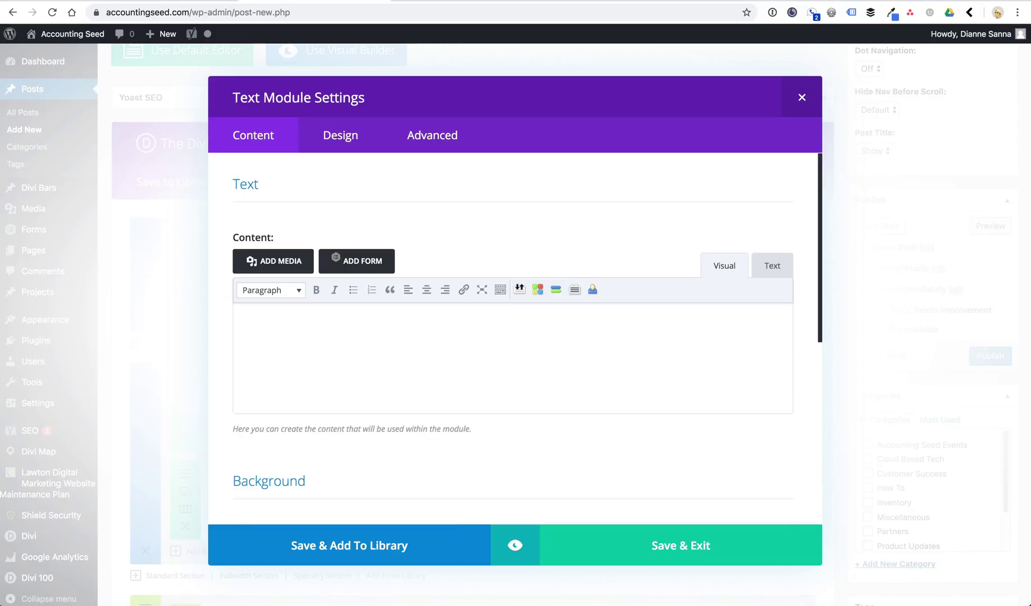
pyautogui.write('Type your blog post here!')
# Step: Make the word "post" bold and the letters "ype" of "Type" italic in the module's text
pyautogui.click(320, 330)
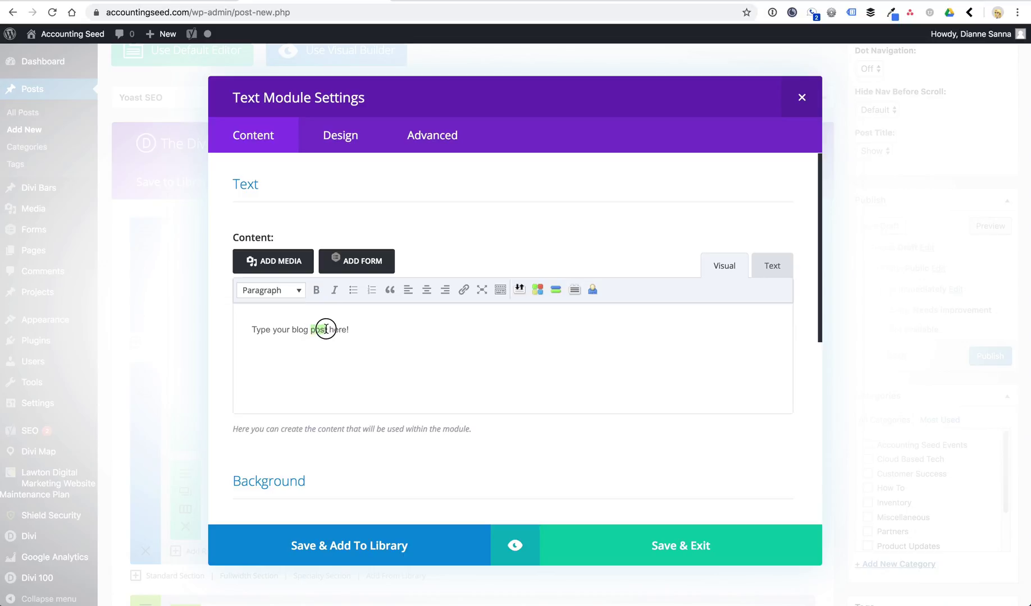
pyautogui.click(317, 291)
pyautogui.moveTo(258, 330); pyautogui.dragTo(270, 329)
pyautogui.click(337, 290)
pyautogui.click(379, 331)
pyautogui.press('Return')
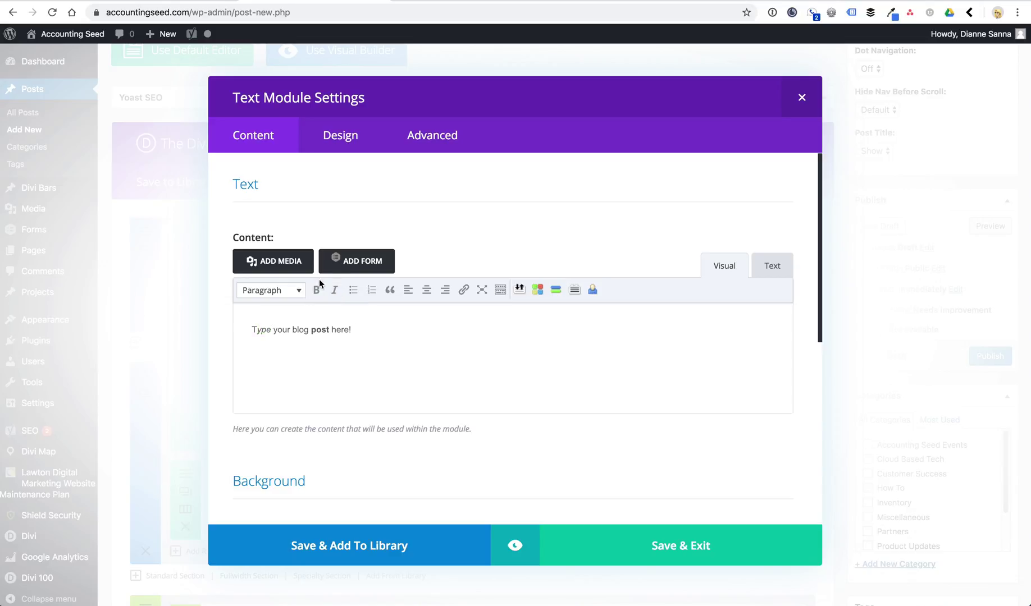
# Step: Replace all content of the Text module with the copied article on choosing accounting software and save the module
pyautogui.click(356, 289)
pyautogui.click(429, 291)
pyautogui.press('BackSpace')
pyautogui.press('BackSpace')
pyautogui.hotkey('ctrl', 'a')
pyautogui.hotkey('ctrl', 'v')
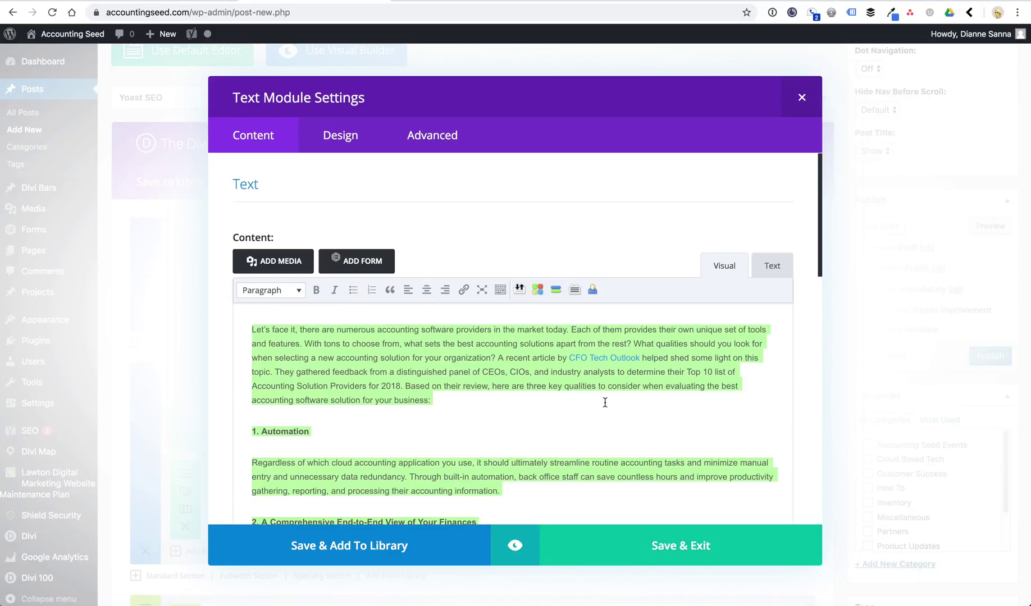
pyautogui.click(605, 403)
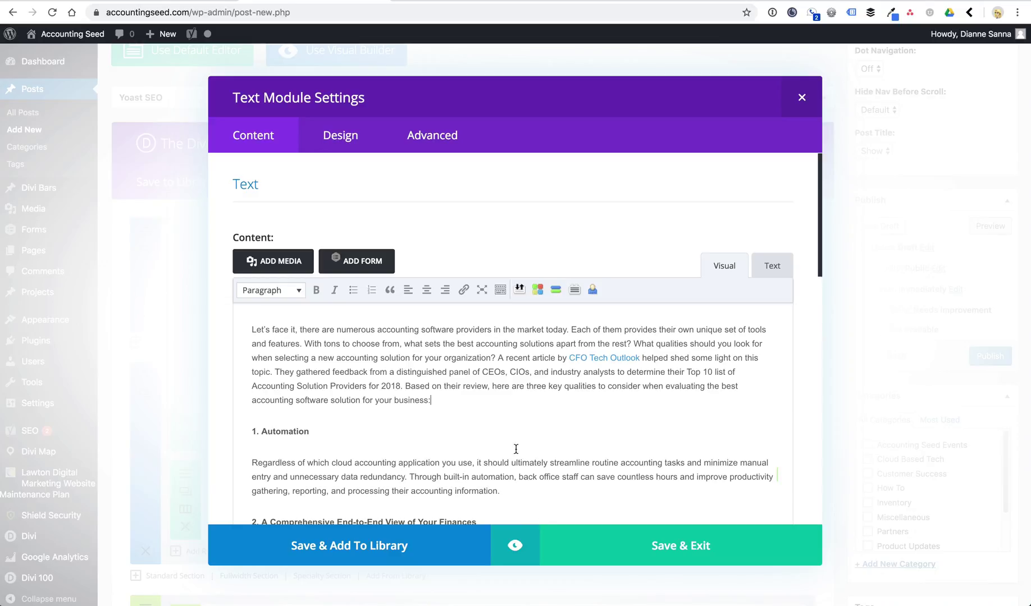
pyautogui.click(663, 551)
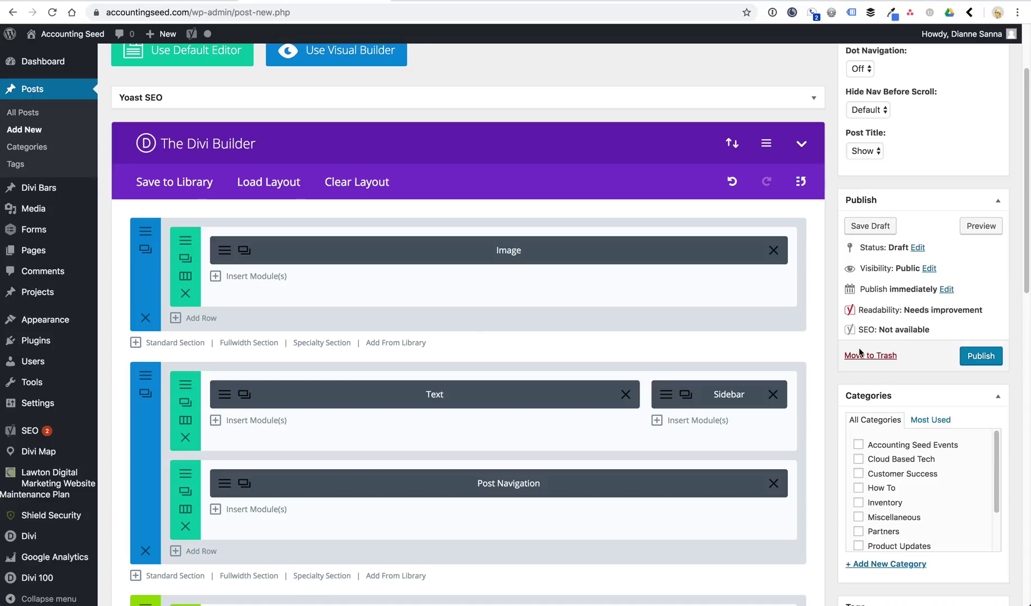
# Step: Assign the post to the Customer Success category
pyautogui.scroll(-5, 859, 350)
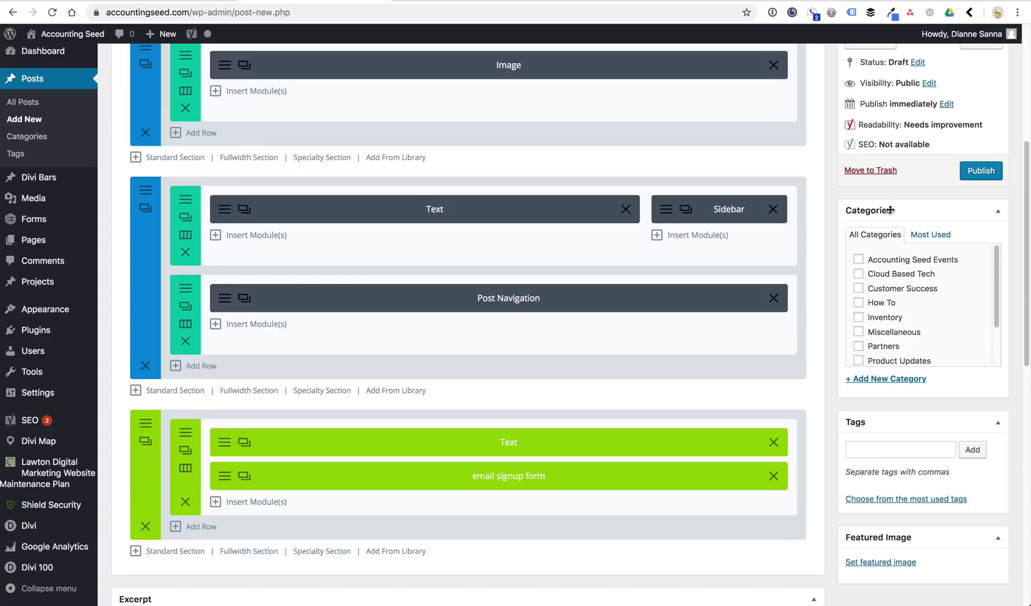
pyautogui.click(858, 289)
pyautogui.scroll(-1, 909, 292)
pyautogui.scroll(1, 909, 292)
pyautogui.click(882, 450)
pyautogui.write('acounti')
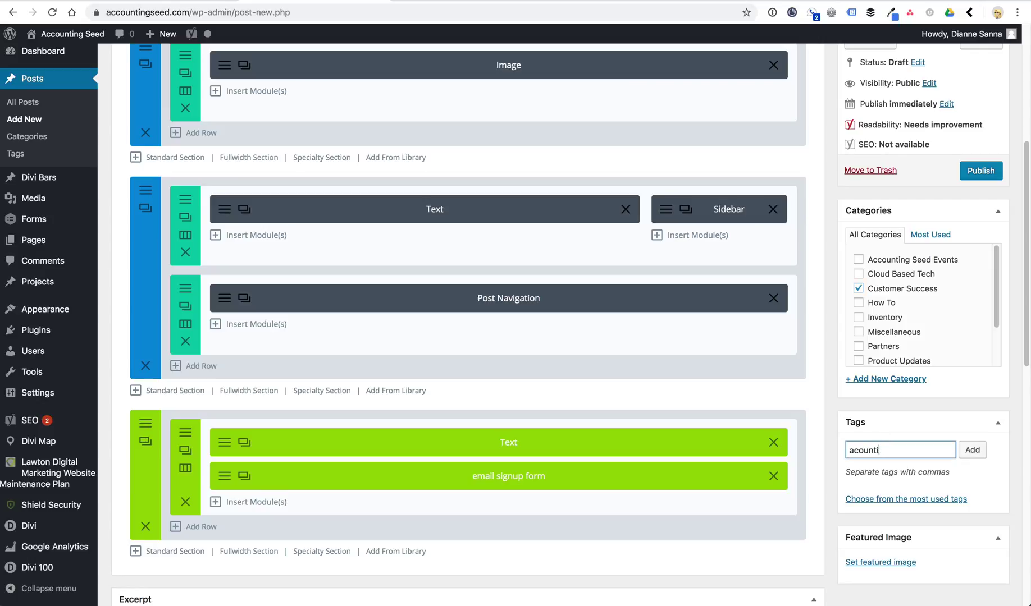
pyautogui.write('ng software')
pyautogui.press('Return')
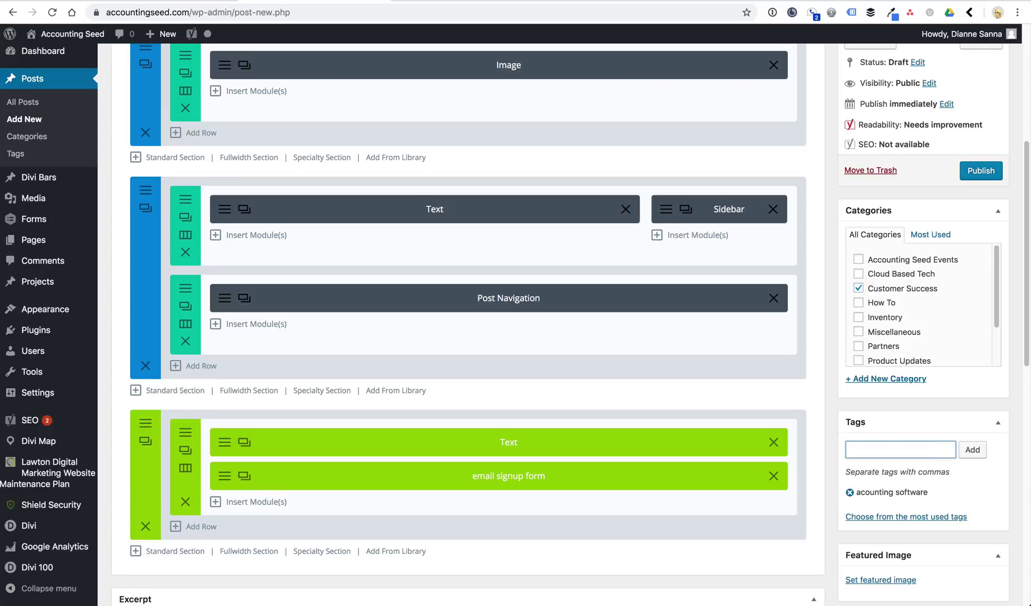
pyautogui.click(850, 494)
# Step: Add the tags "accounting software" and "accounting" to the post
pyautogui.click(881, 443)
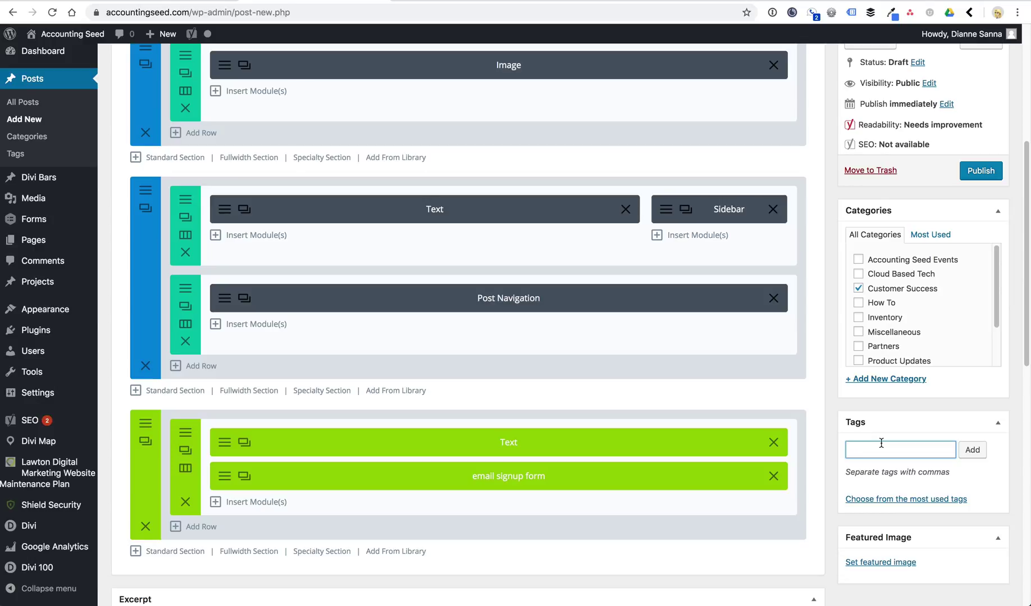
pyautogui.write('accounting software')
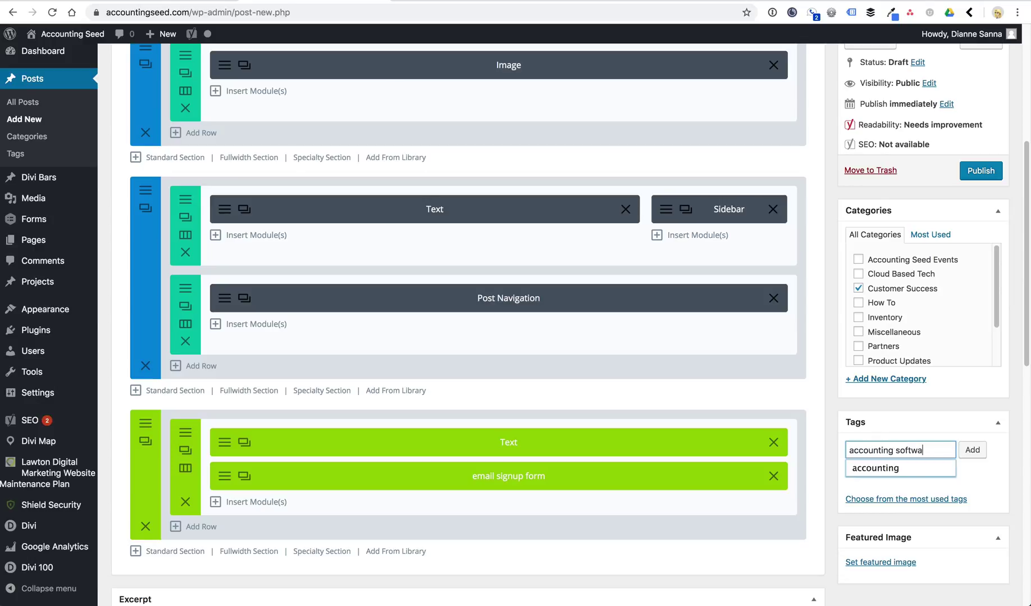
pyautogui.press('Return')
pyautogui.write('accounting')
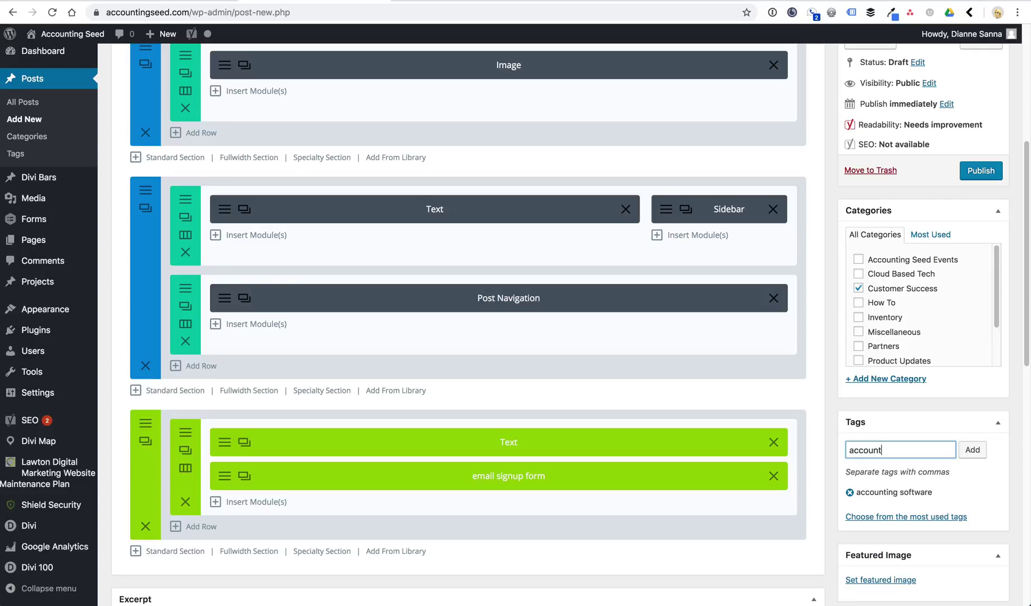
pyautogui.press('Return')
# Step: Set peoplecity.jpg from the media library as the post's featured image
pyautogui.scroll(-1, 569, 324)
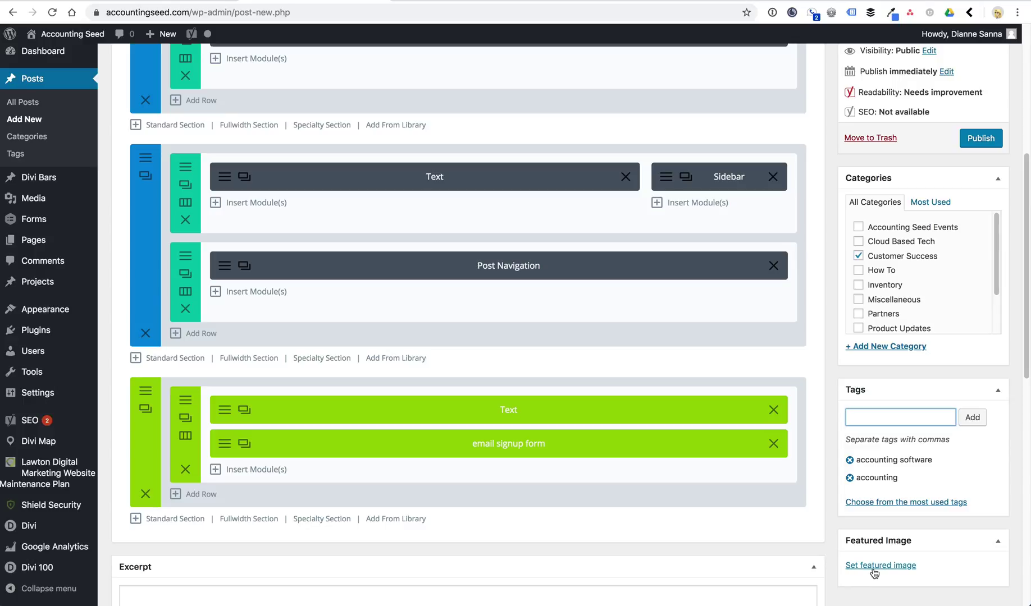
pyautogui.click(857, 567)
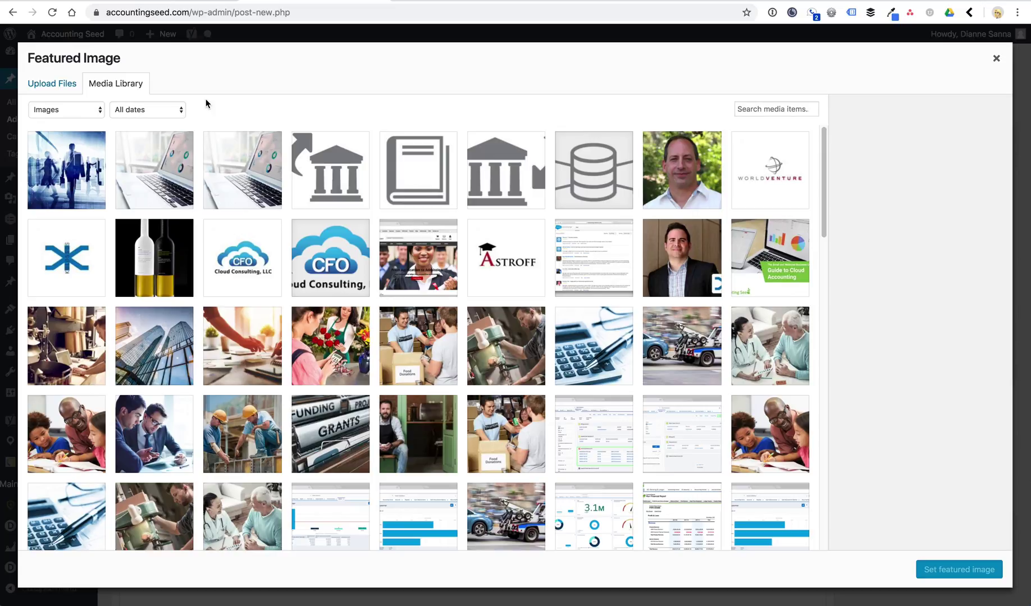
pyautogui.click(63, 179)
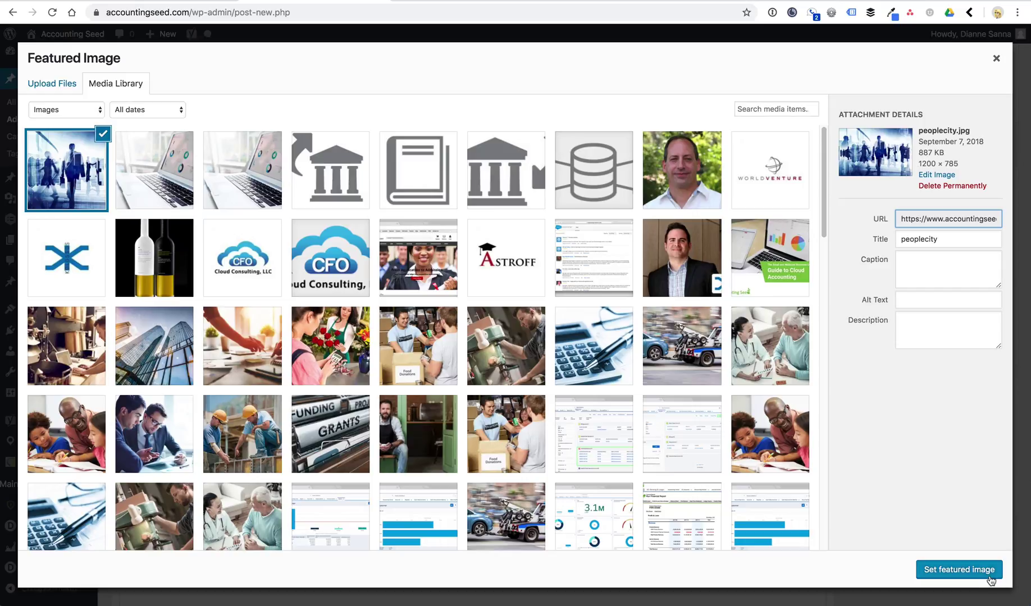
pyautogui.click(945, 571)
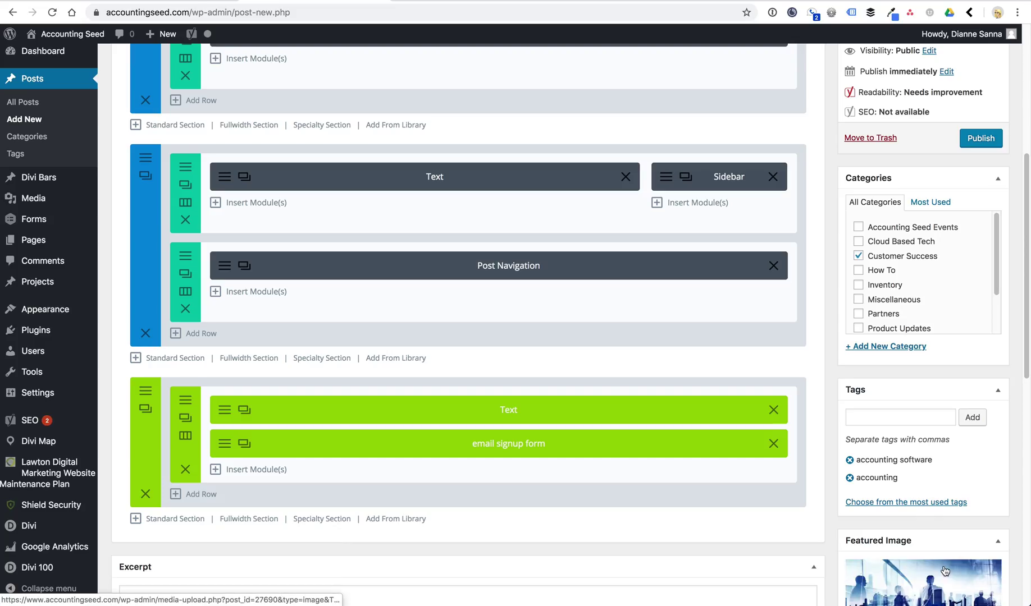
pyautogui.scroll(-5, 936, 404)
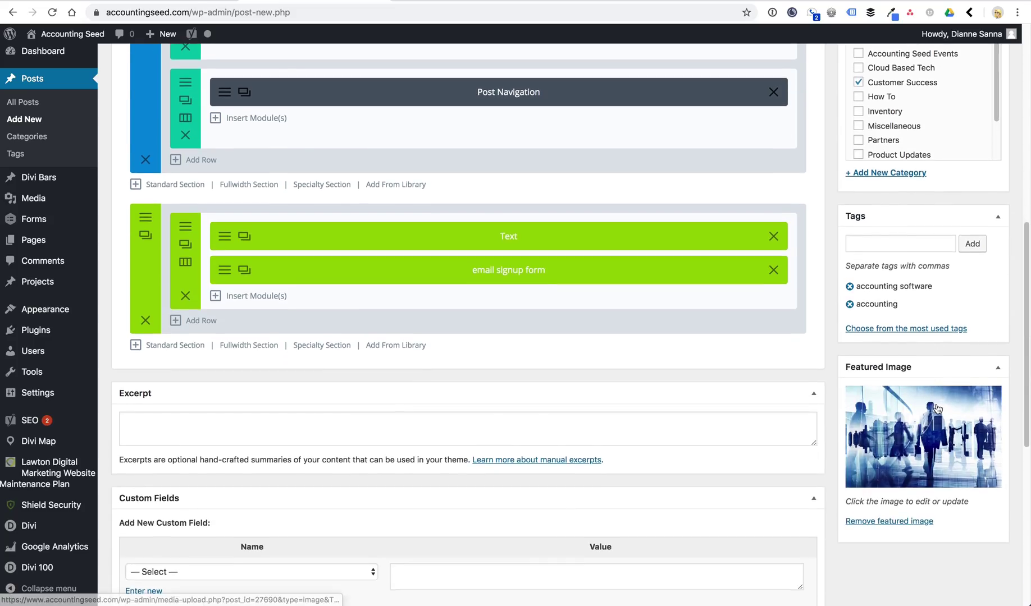
# Step: Preview the draft post and examine its title, image, article text, sidebar, post navigation and email signup section
pyautogui.scroll(10, 936, 408)
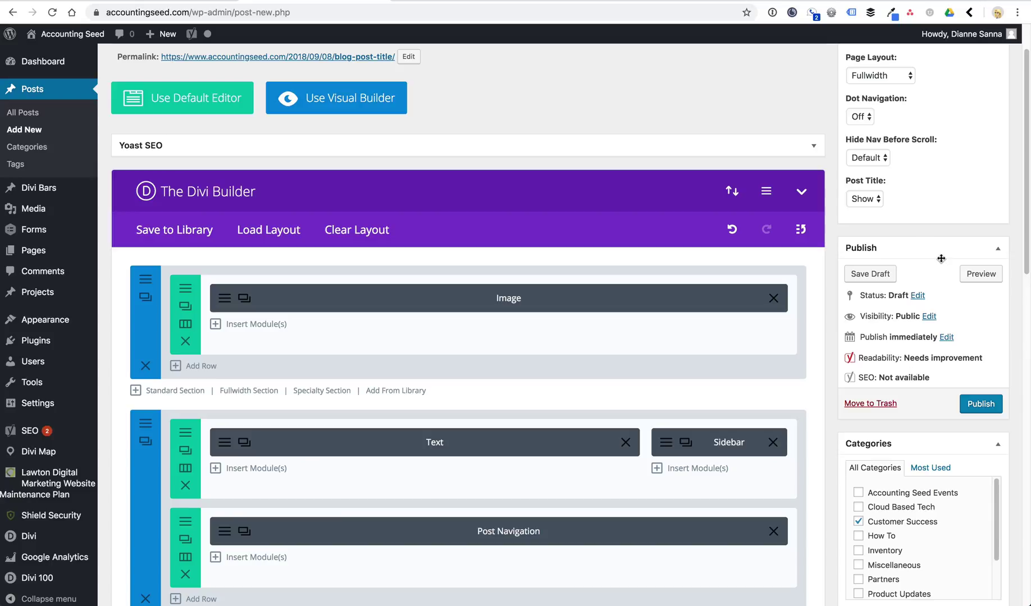
pyautogui.click(977, 275)
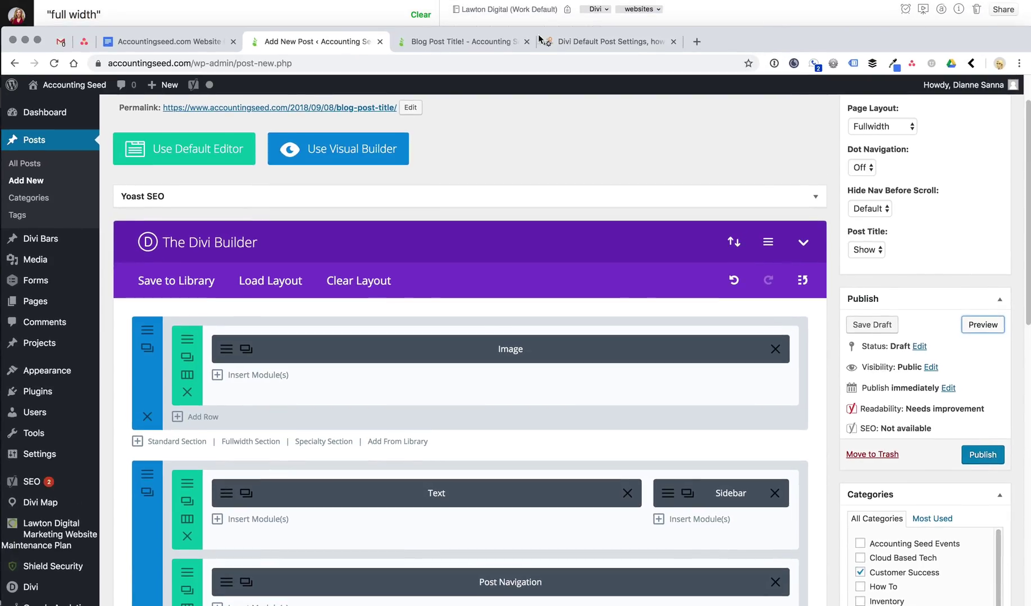
pyautogui.click(534, 41)
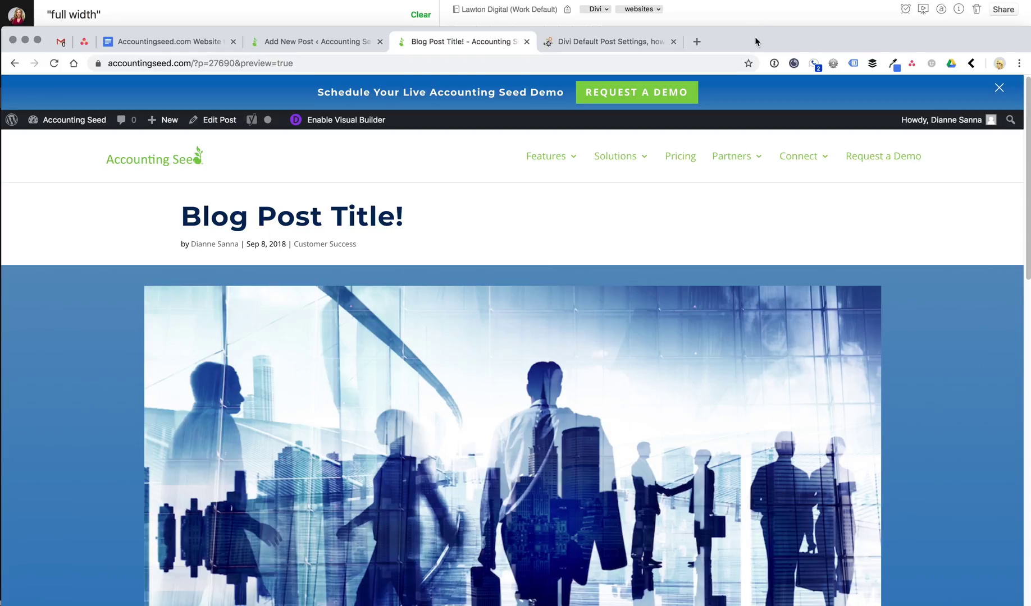
pyautogui.scroll(-3, 516, 297)
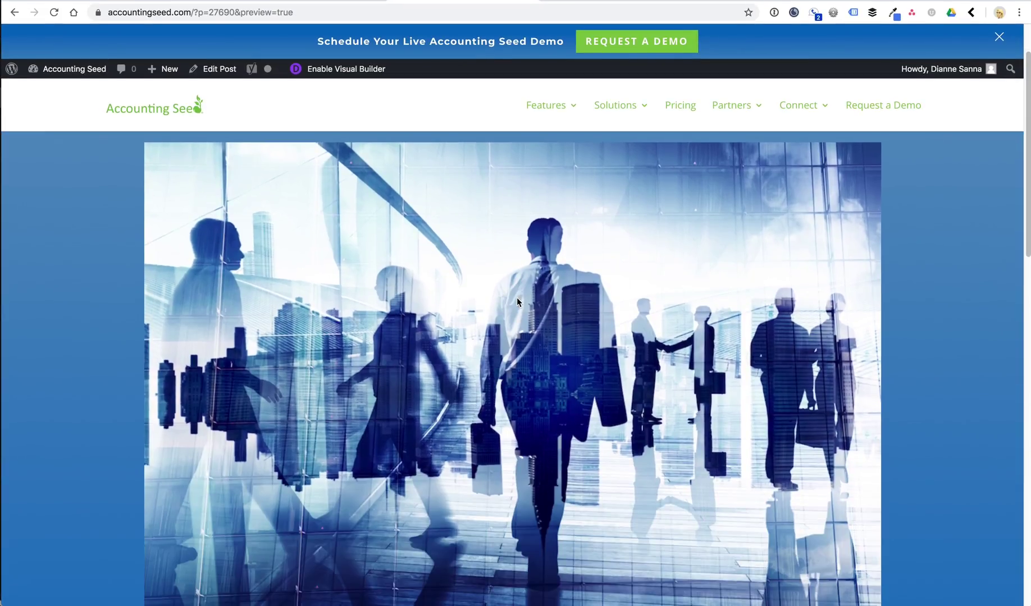
pyautogui.scroll(-5, 514, 410)
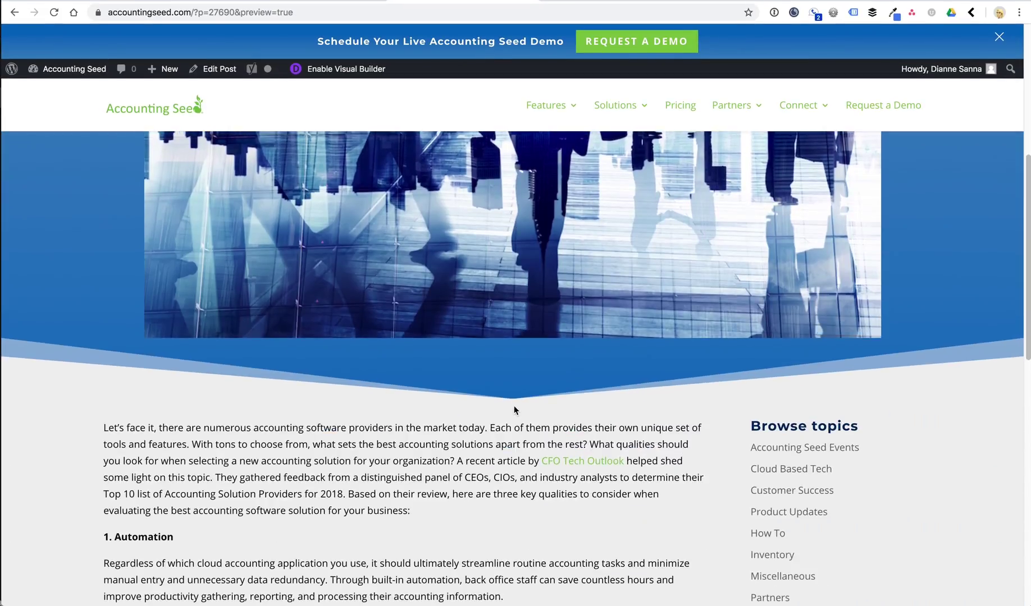
pyautogui.scroll(-6, 515, 410)
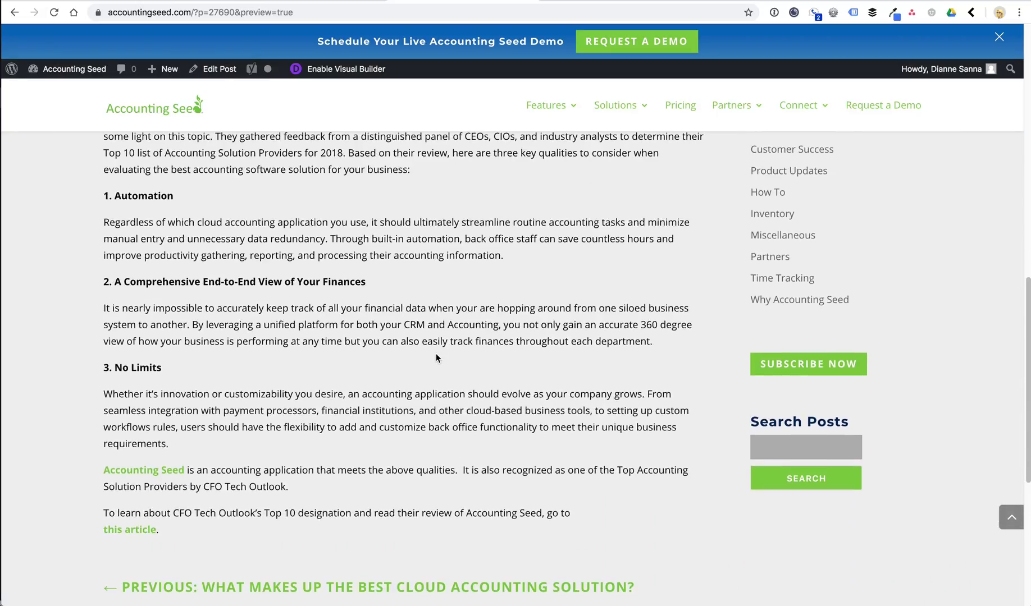
pyautogui.scroll(-6, 437, 358)
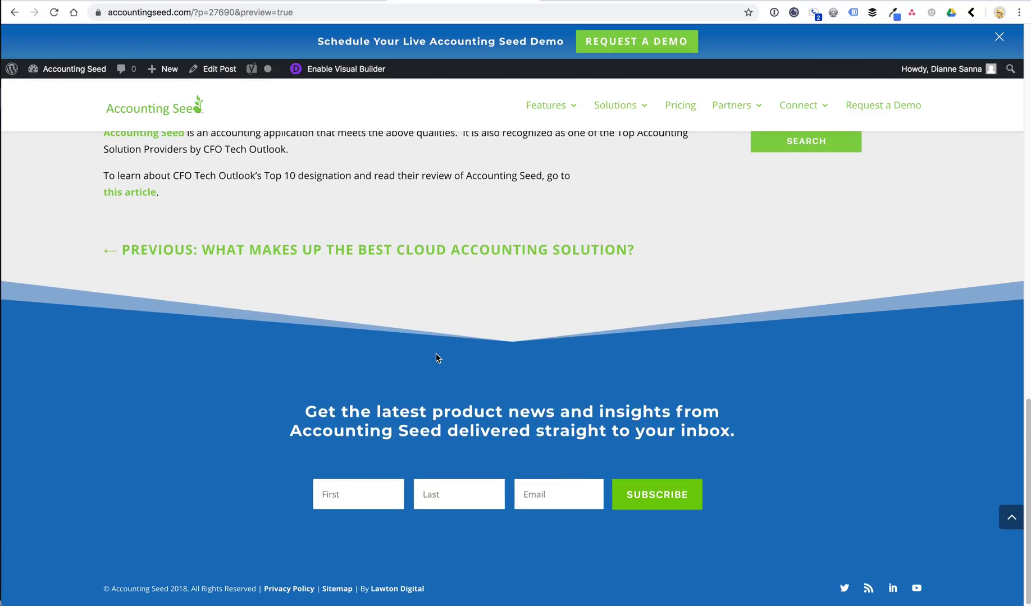
pyautogui.scroll(12, 831, 323)
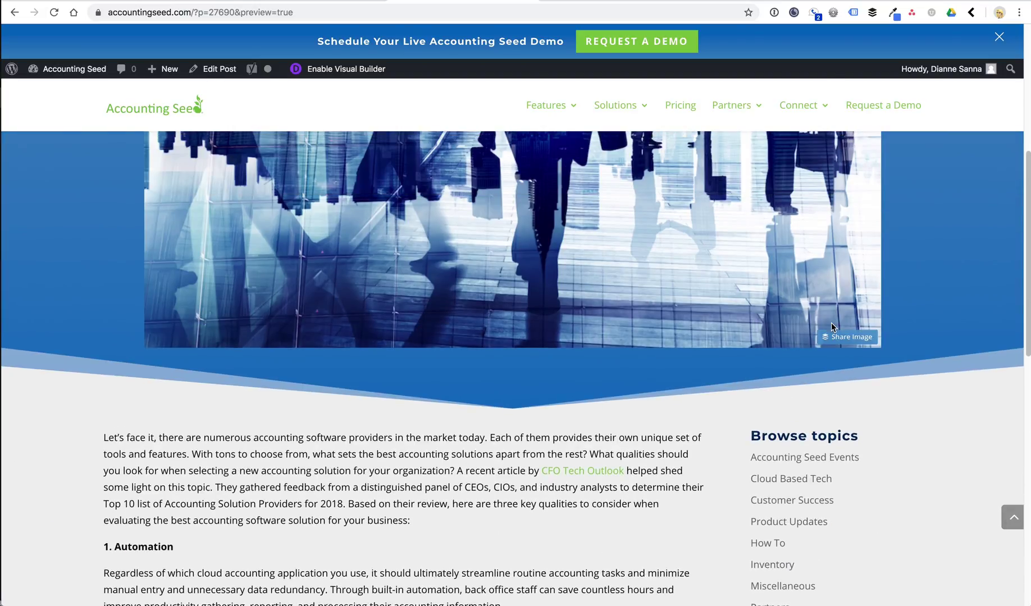
pyautogui.scroll(3, 831, 325)
pyautogui.moveTo(545, 105)
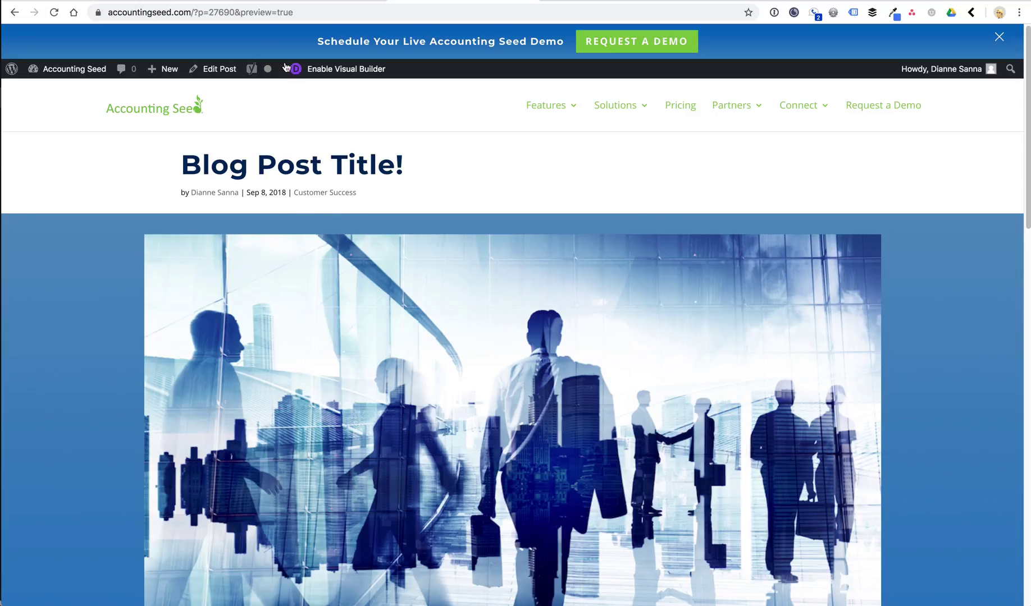
# Step: Return to the post editor and publish the blog post
pyautogui.click(272, 3)
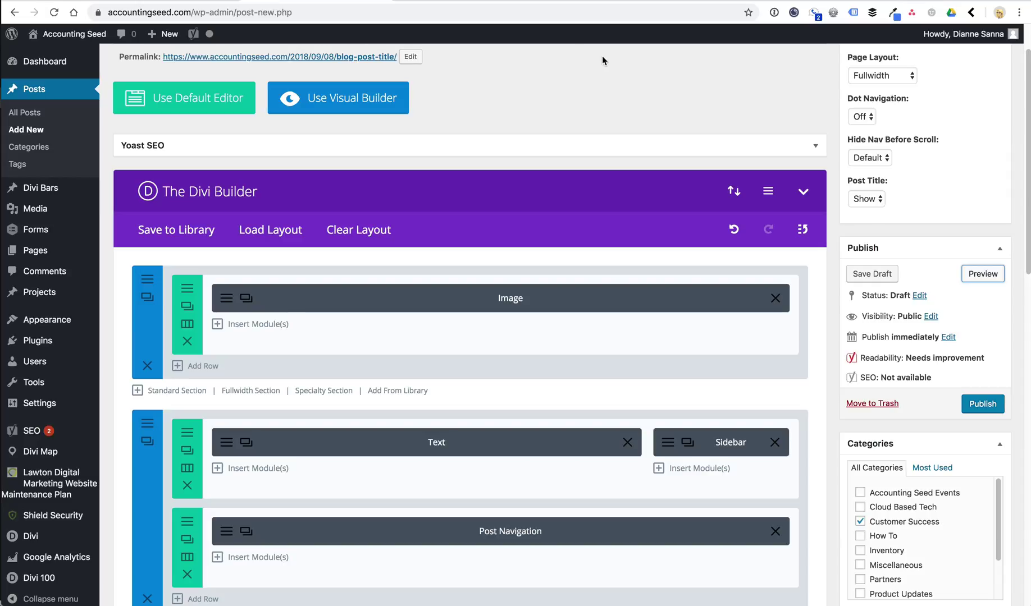
pyautogui.click(994, 408)
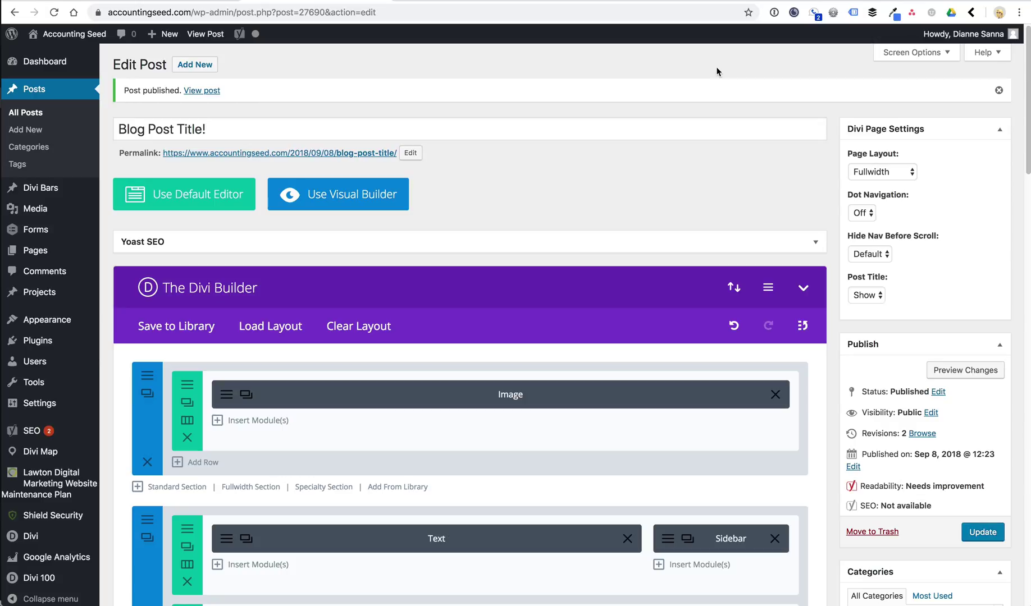
pyautogui.scroll(-1, 488, 268)
pyautogui.scroll(-10, 489, 267)
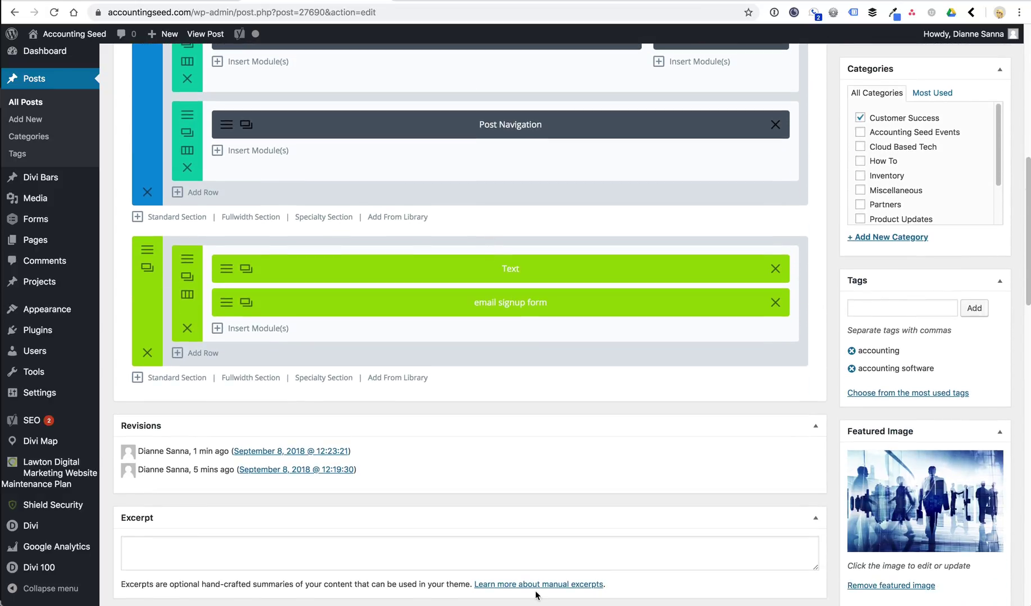